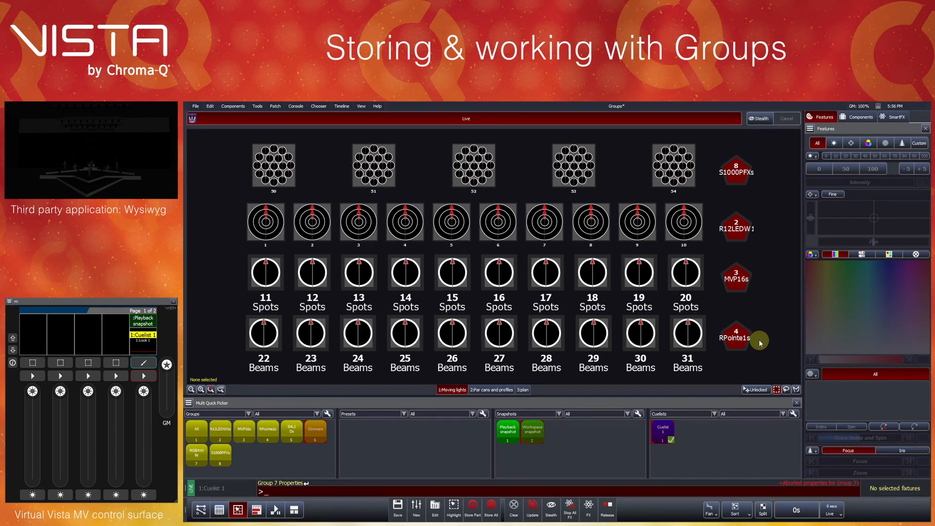
- Select the RPointe1s fixtures through their group icon in the moving lights layout, and clear the selection
{"action": "left_click", "coordinate": [734, 338]}
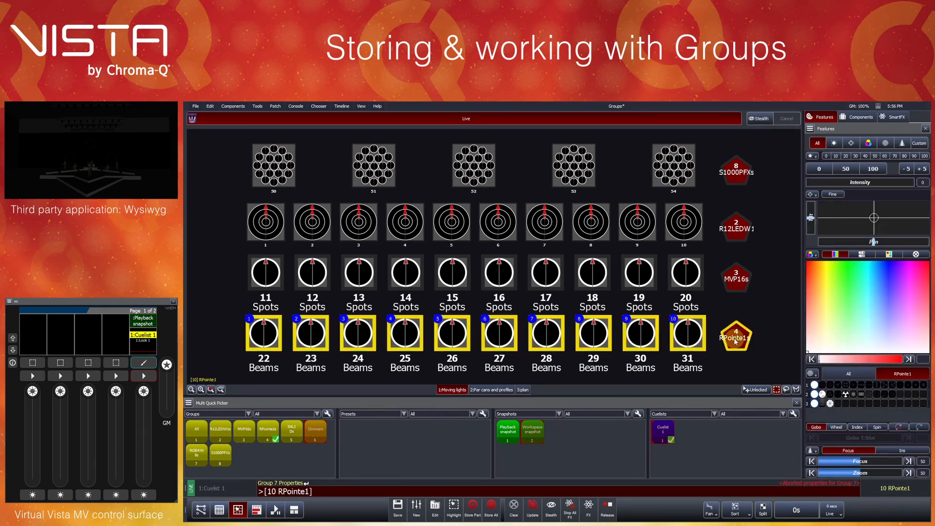
{"action": "left_click", "coordinate": [767, 322]}
{"action": "left_click", "coordinate": [752, 293]}
{"action": "left_click", "coordinate": [756, 292]}
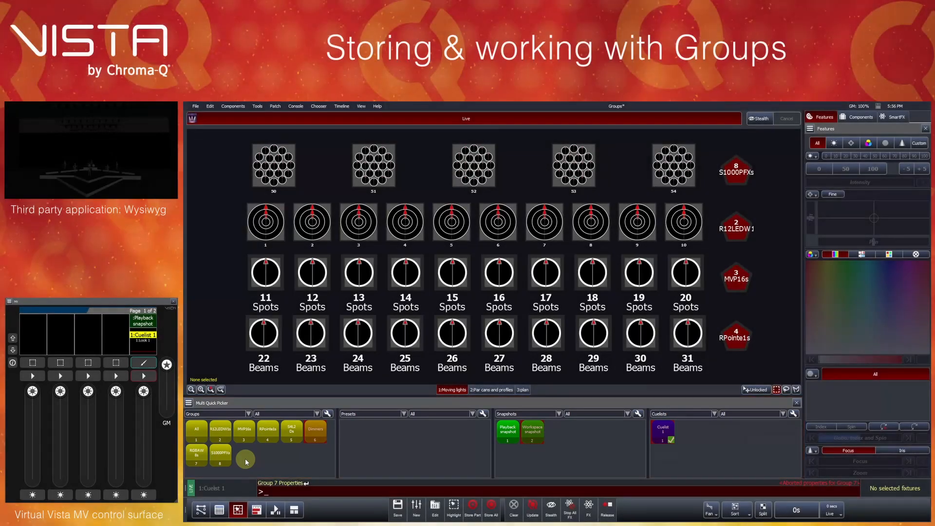
- Review the component types available in the Groups picker and the preference for auto-generating fixture type groups when patching
{"action": "left_click", "coordinate": [248, 415]}
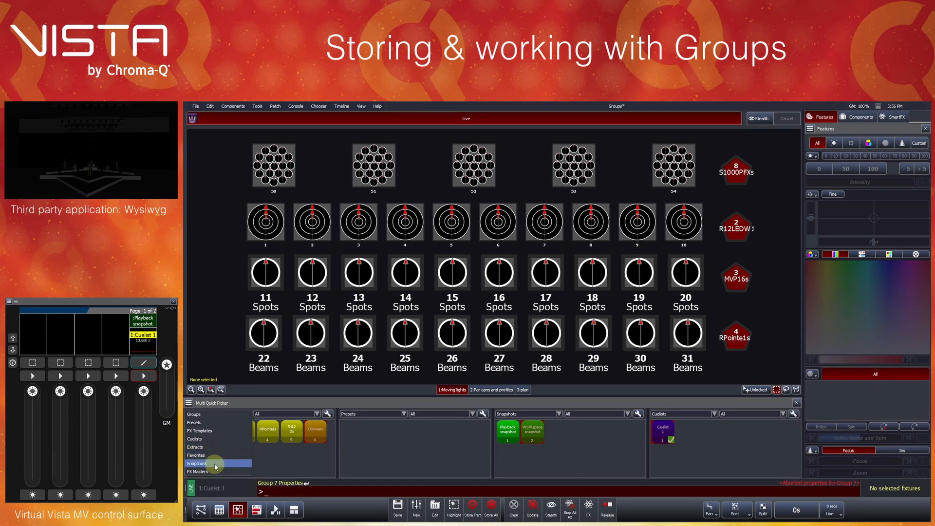
{"action": "left_click", "coordinate": [203, 414]}
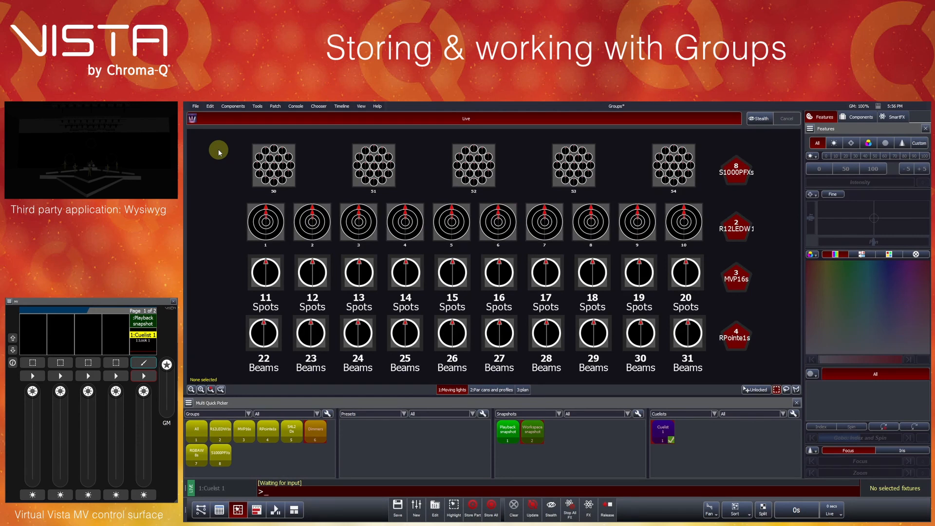
{"action": "left_click", "coordinate": [195, 106]}
{"action": "left_click", "coordinate": [212, 181]}
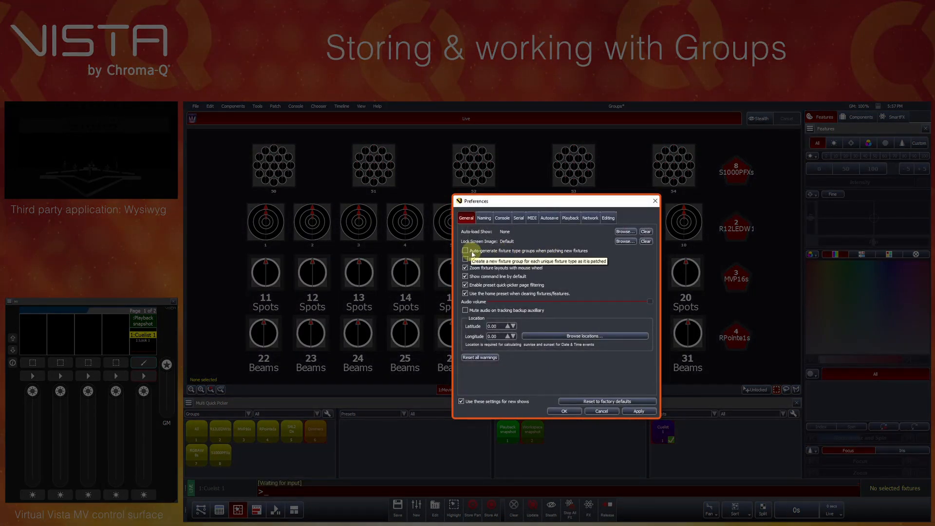
{"action": "left_click", "coordinate": [579, 411]}
- Select blue par cans 111 to 116 in the Par cans and profiles layout and store them as a group labelled Blue
{"action": "left_click", "coordinate": [490, 390]}
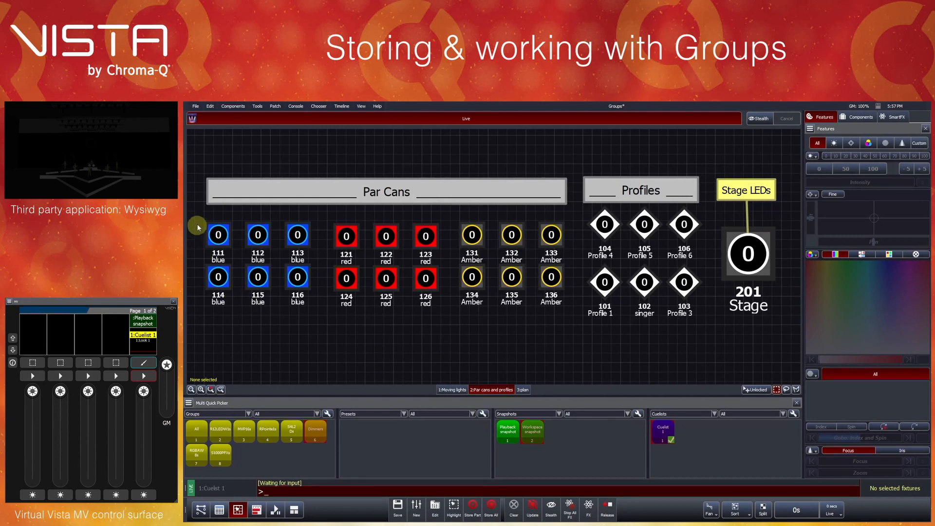
{"action": "left_click_drag", "start_coordinate": [198, 221], "coordinate": [300, 286]}
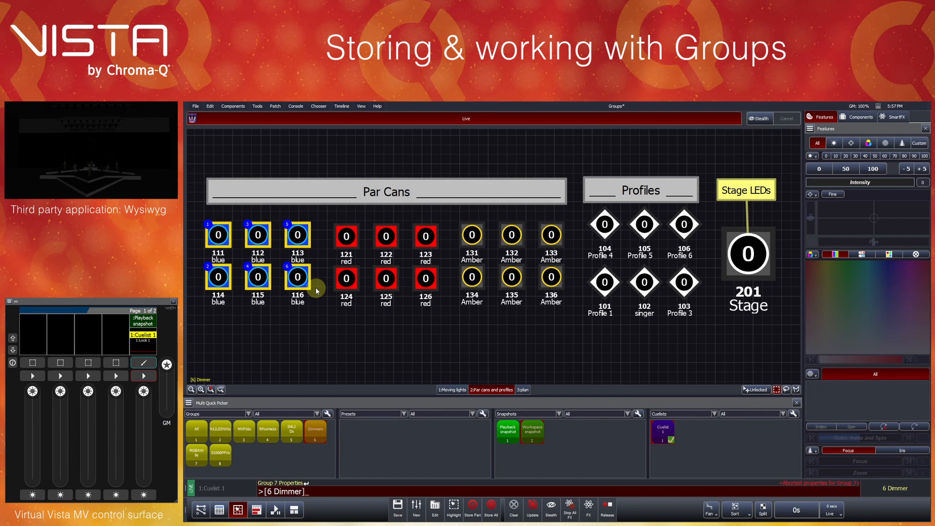
{"action": "right_click", "coordinate": [256, 459]}
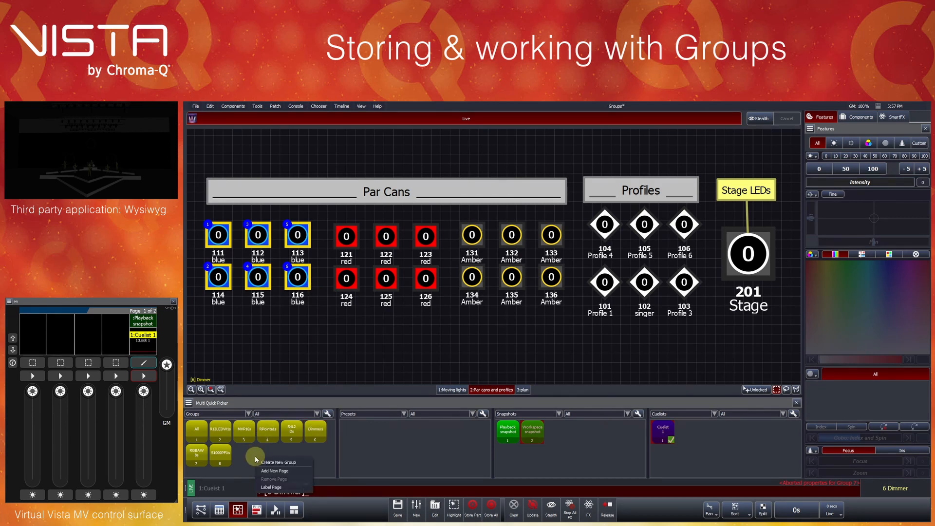
{"action": "left_click", "coordinate": [272, 462]}
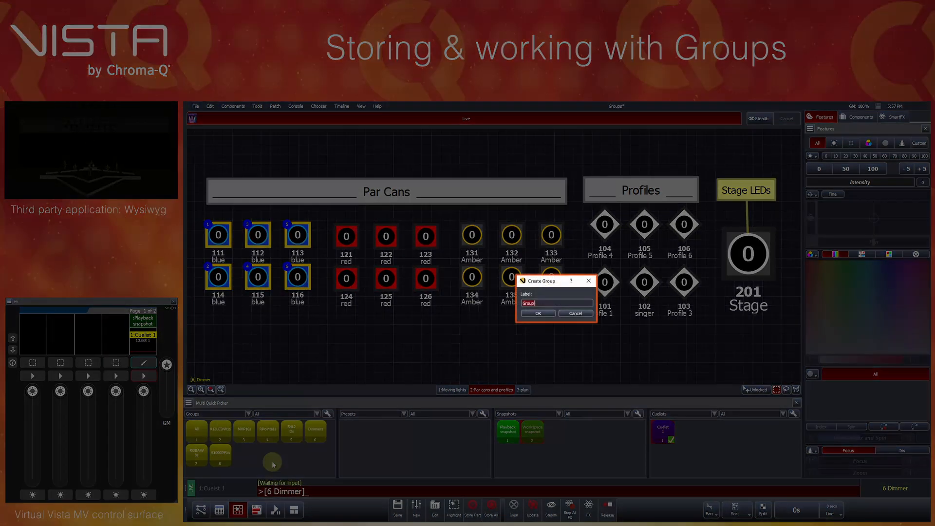
{"action": "type", "text": "Blue"}
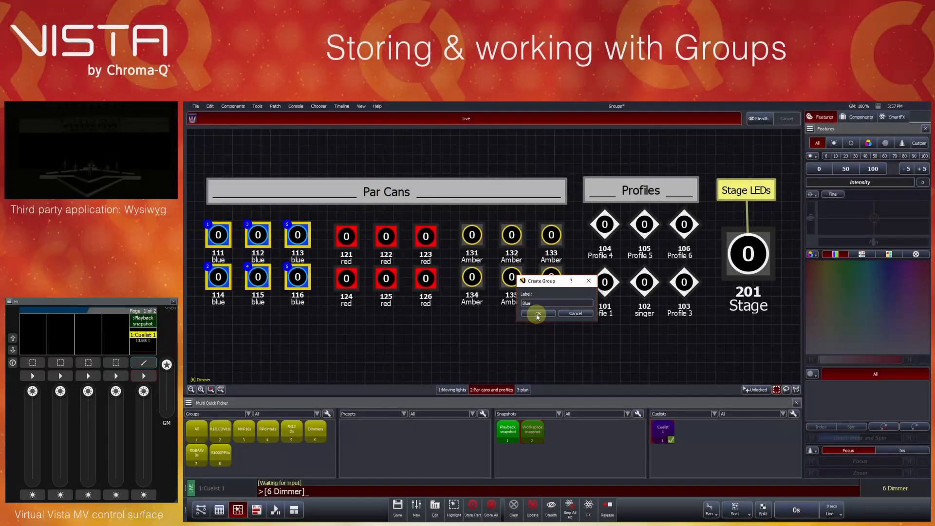
{"action": "left_click", "coordinate": [537, 314]}
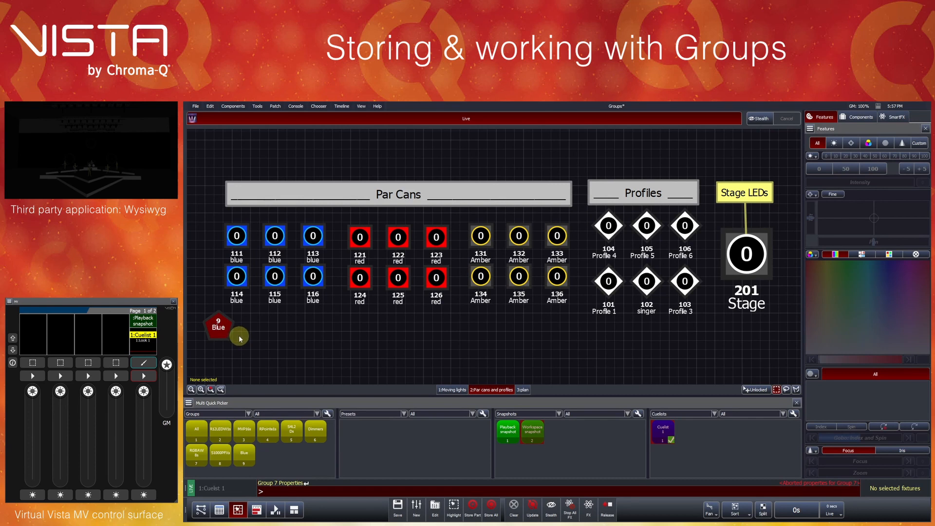
- Place the Blue group icon beneath the blue par cans, recall the group to test it, and clear the selection
{"action": "left_click_drag", "start_coordinate": [220, 327], "coordinate": [277, 330]}
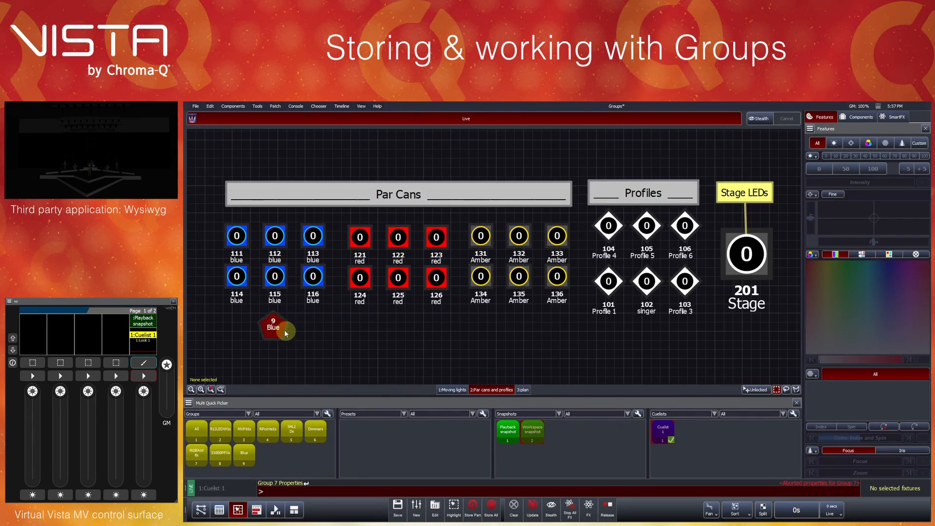
{"action": "left_click", "coordinate": [282, 327]}
{"action": "left_click", "coordinate": [311, 333]}
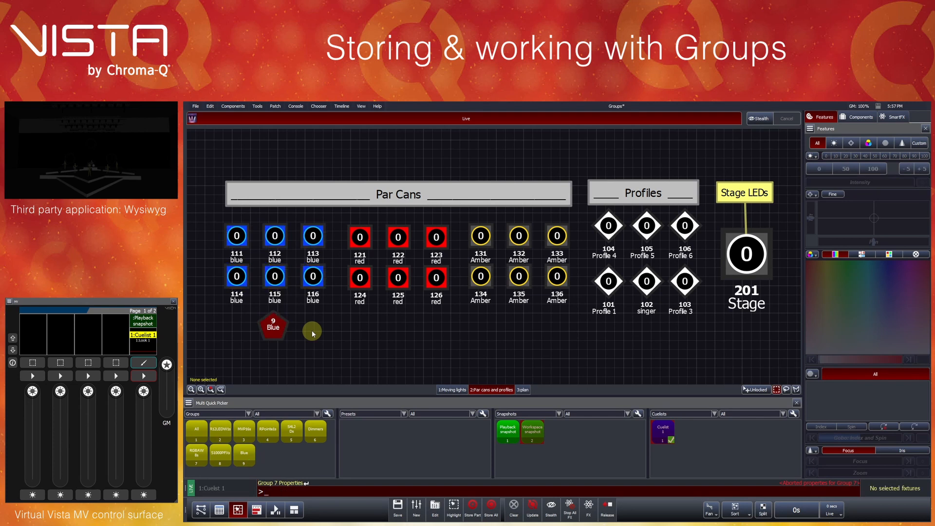
{"action": "left_click", "coordinate": [243, 457]}
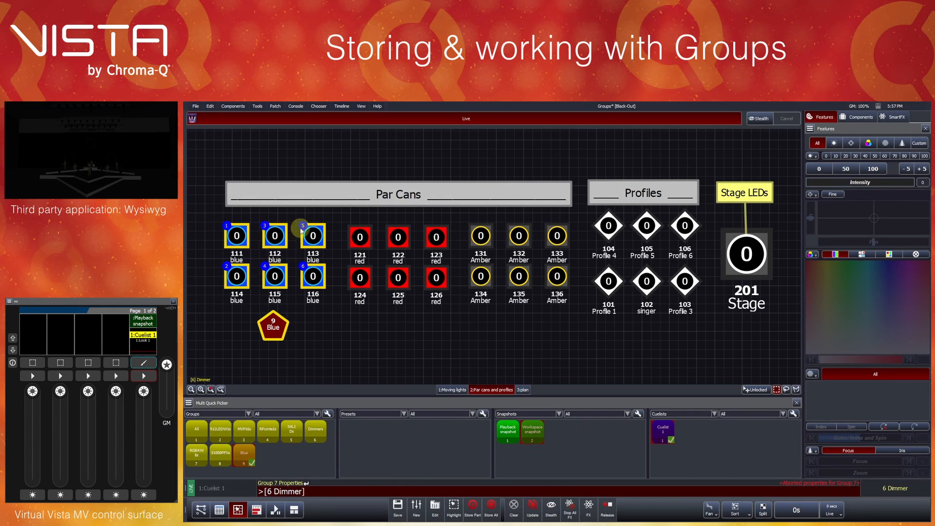
{"action": "left_click", "coordinate": [305, 331]}
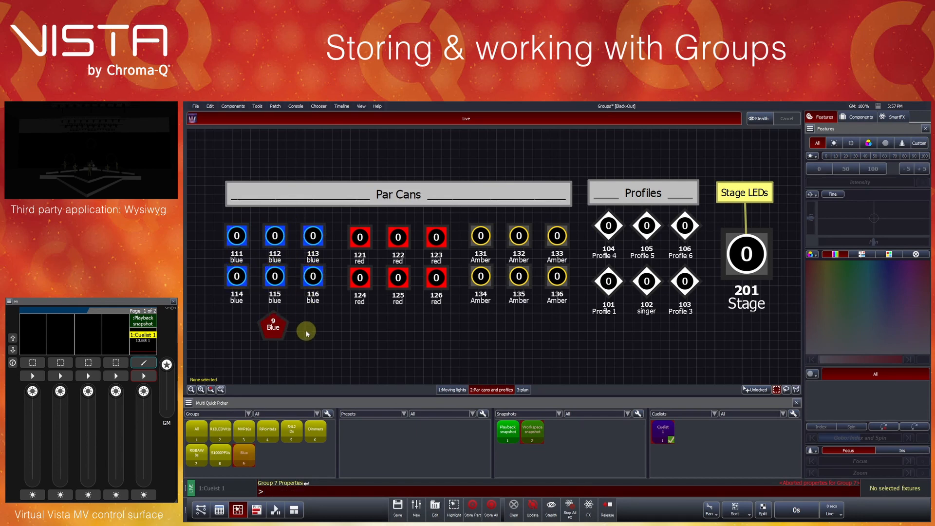
- Select red par cans 121, 122, 124 and 125 and store them as a new fixture group labelled Red
{"action": "left_click_drag", "start_coordinate": [346, 225], "coordinate": [402, 287]}
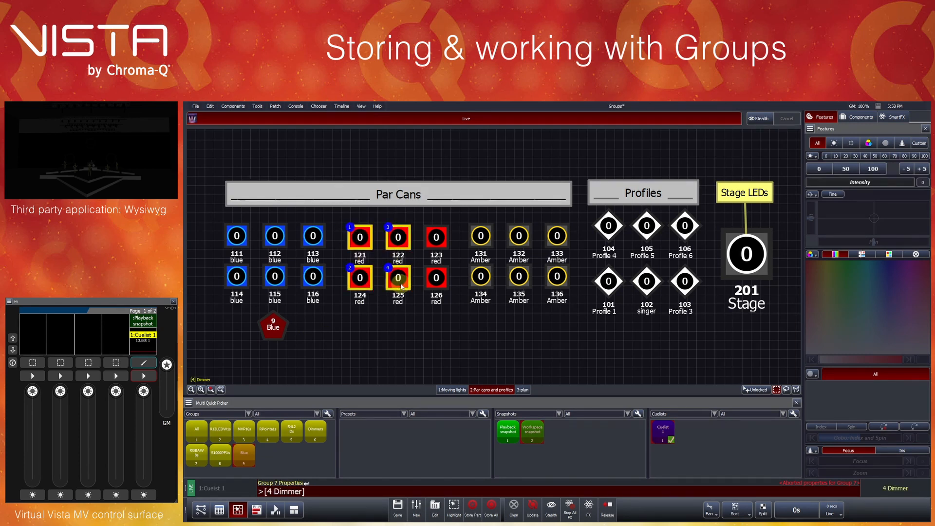
{"action": "left_click", "coordinate": [233, 106]}
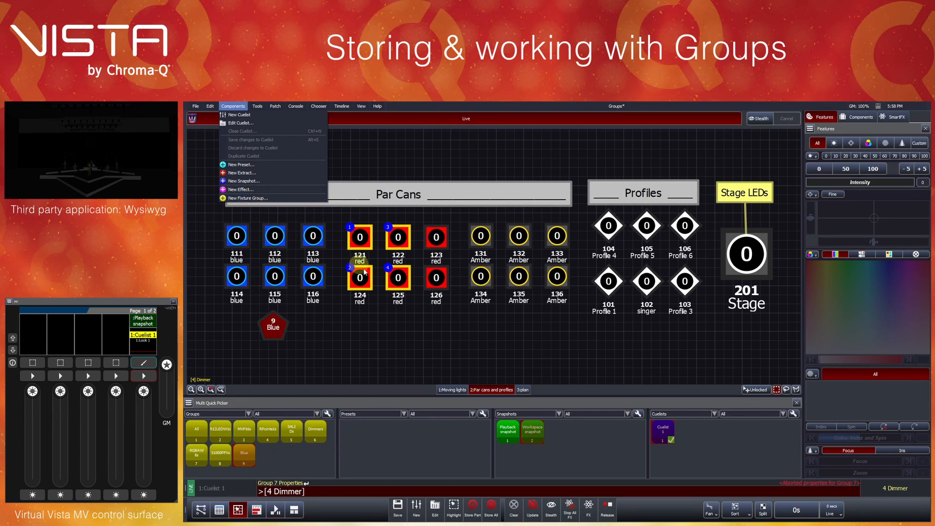
{"action": "key", "text": "alt"}
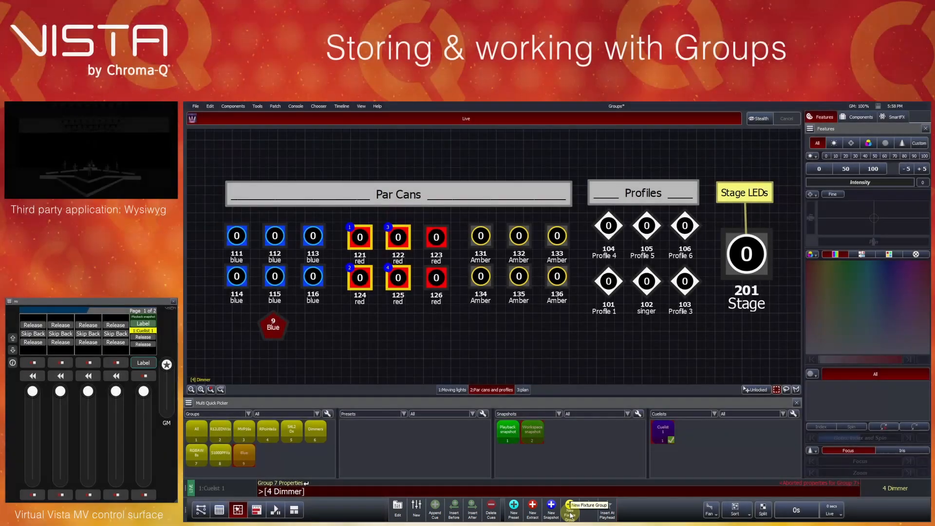
{"action": "left_click", "coordinate": [570, 515]}
{"action": "type", "text": "Red"}
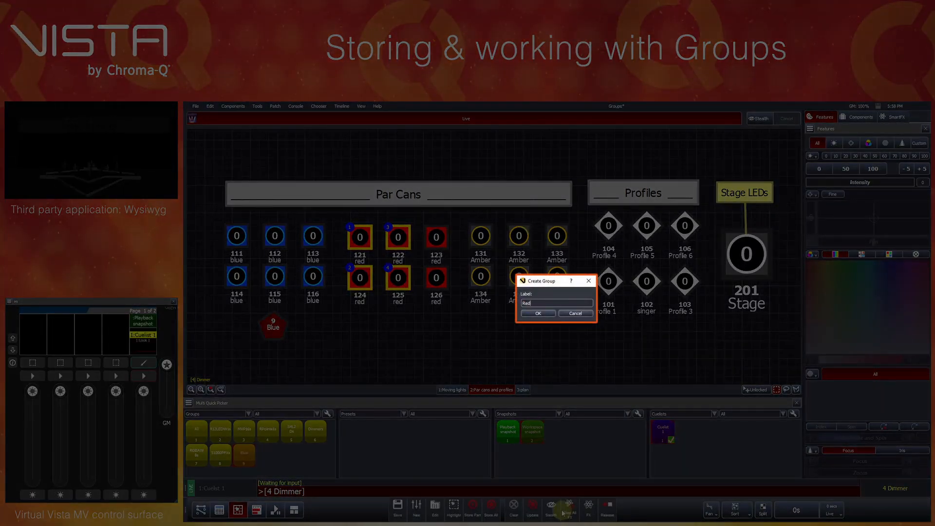
{"action": "left_click", "coordinate": [538, 313]}
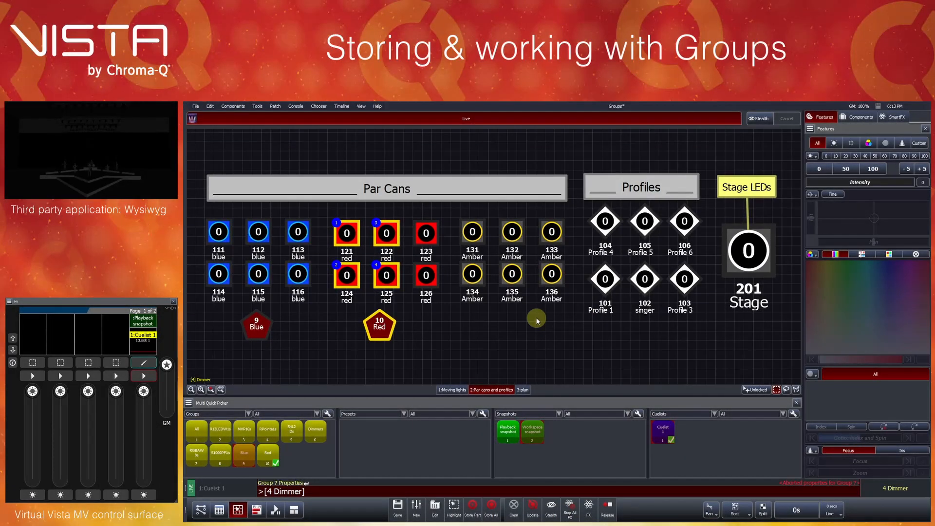
- Recall the Red group from its layout icon to check its fixtures, and clear the selection
{"action": "left_click", "coordinate": [415, 331]}
{"action": "left_click", "coordinate": [379, 334]}
{"action": "left_click", "coordinate": [396, 333]}
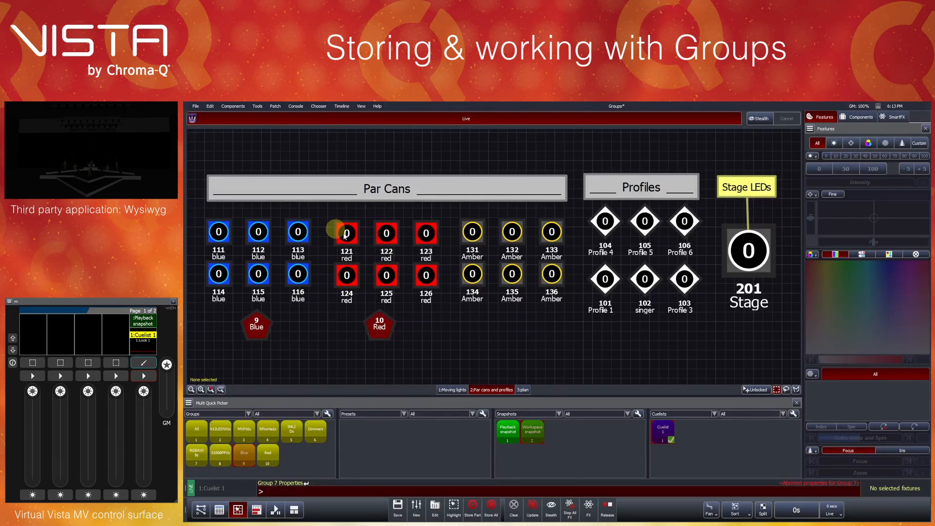
- Update the Red group with all six red par cans, 121 to 126, recall it, and clear the selection
{"action": "left_click_drag", "start_coordinate": [332, 222], "coordinate": [420, 283]}
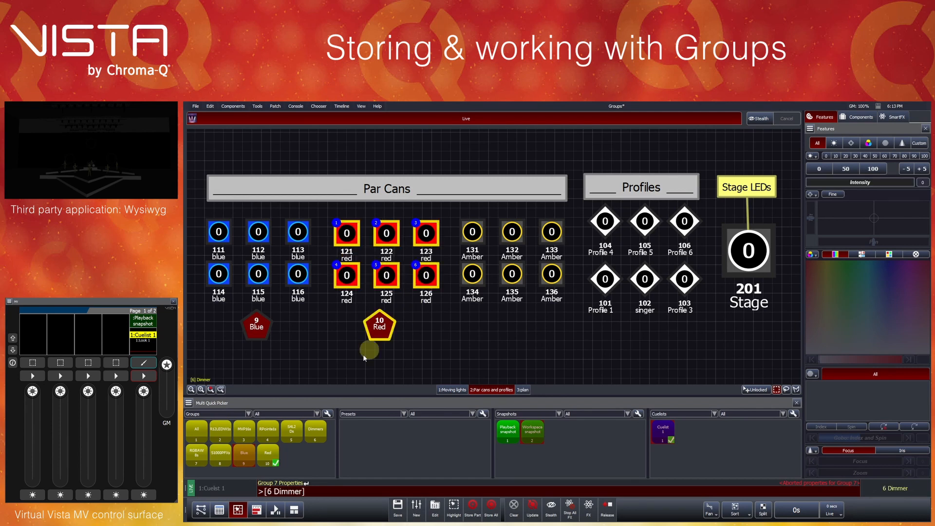
{"action": "right_click", "coordinate": [269, 458]}
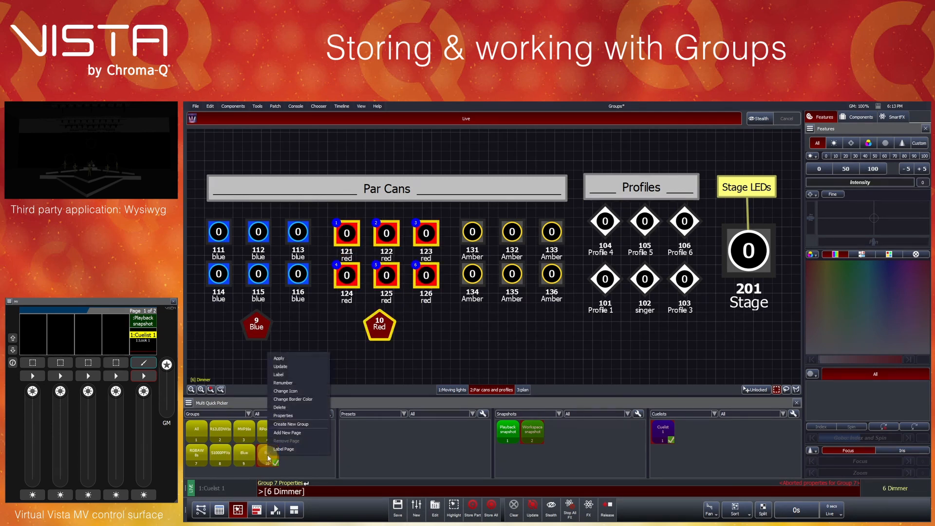
{"action": "left_click", "coordinate": [282, 367]}
{"action": "left_click", "coordinate": [382, 327]}
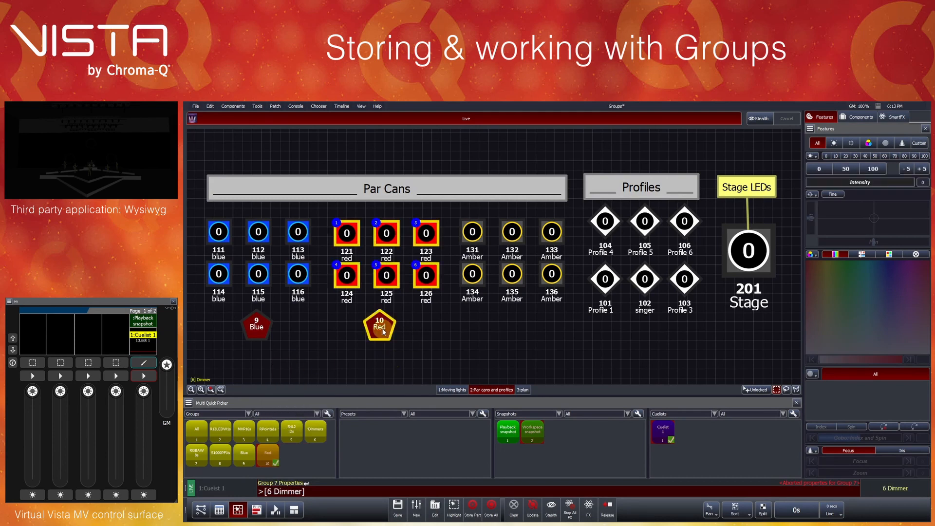
{"action": "left_click", "coordinate": [402, 332]}
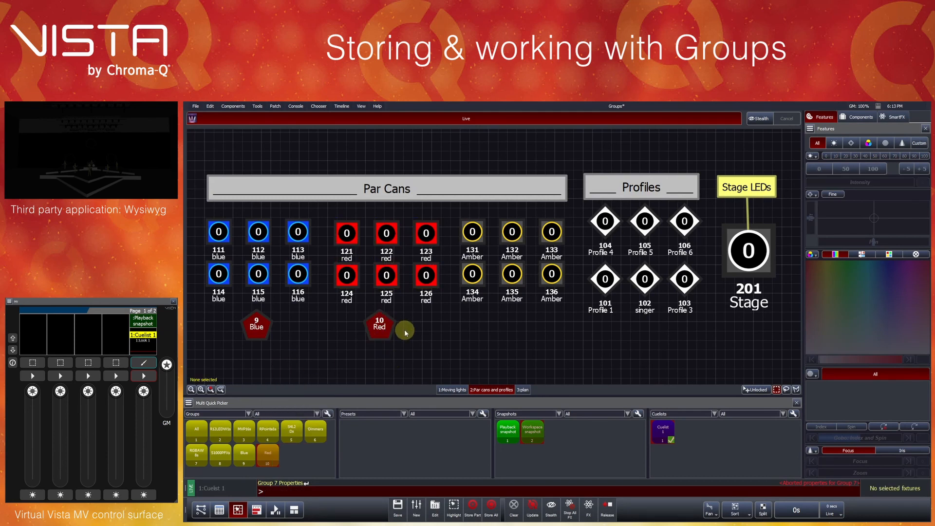
- Examine the management options offered for the Red group without applying any
{"action": "left_click", "coordinate": [271, 460]}
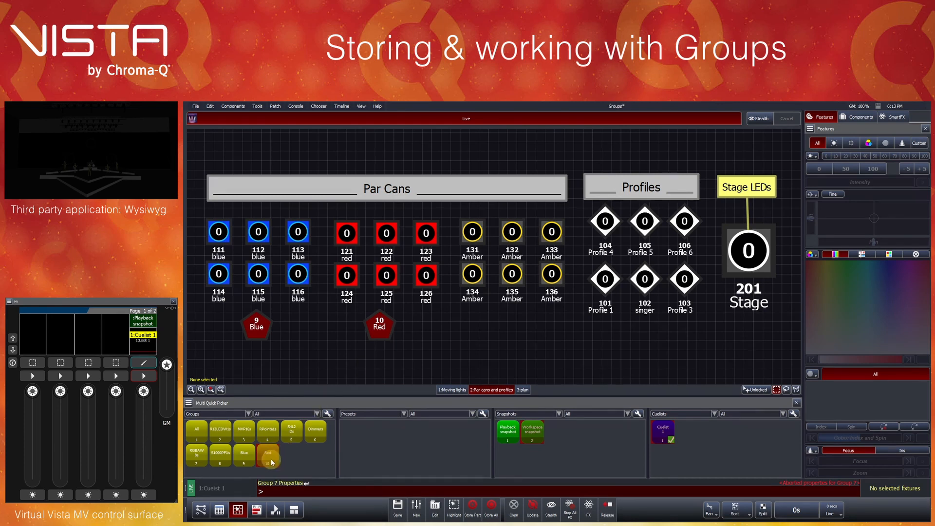
{"action": "right_click", "coordinate": [271, 461]}
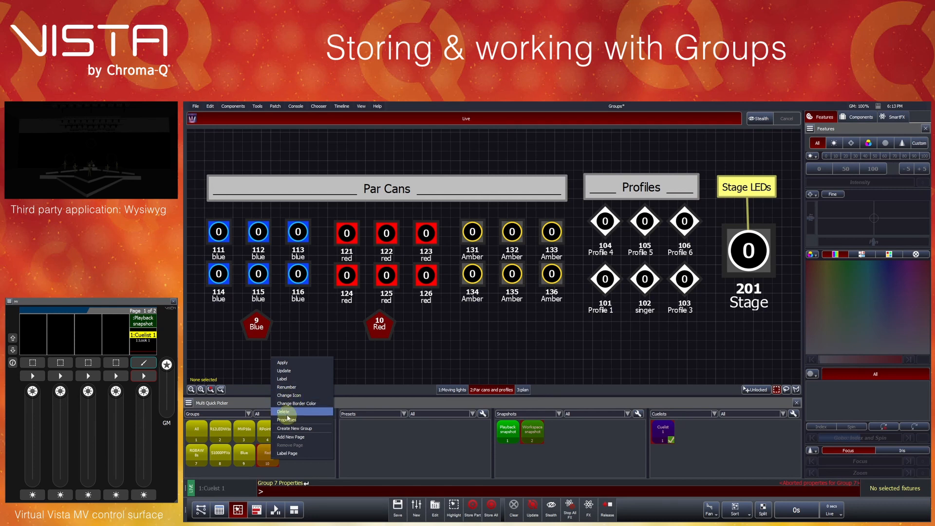
{"action": "left_click", "coordinate": [497, 335]}
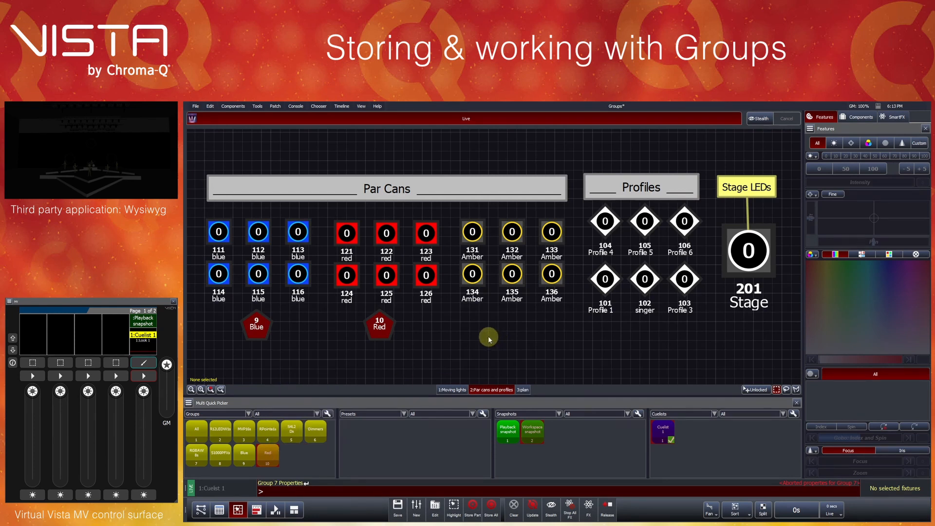
- Store amber par cans 131, 132, 134 and 135 as a new group labelled Amber and clear the selection
{"action": "left_click_drag", "start_coordinate": [455, 223], "coordinate": [509, 279]}
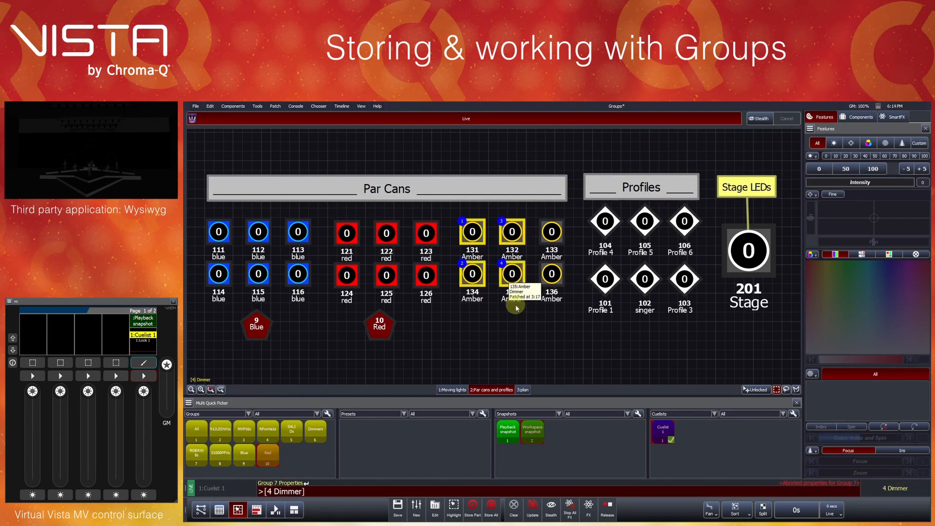
{"action": "key", "text": "shift"}
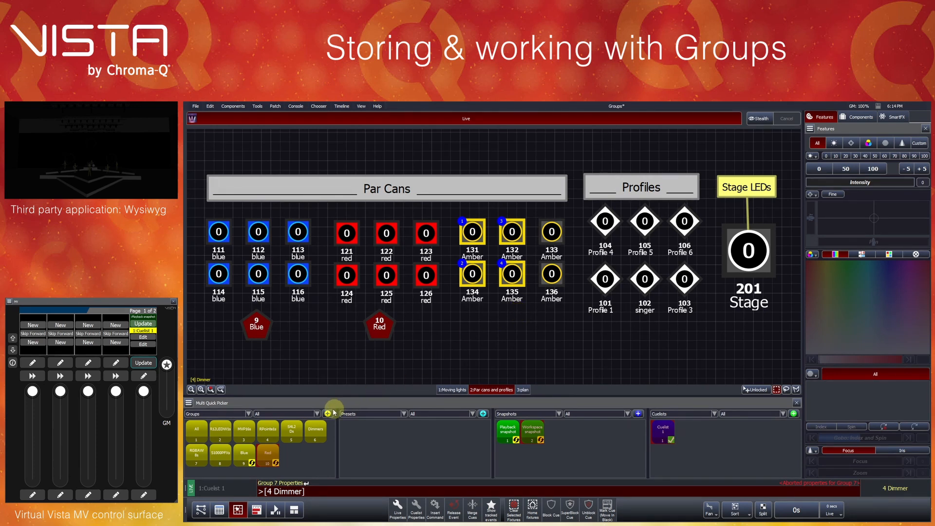
{"action": "left_click", "coordinate": [296, 462]}
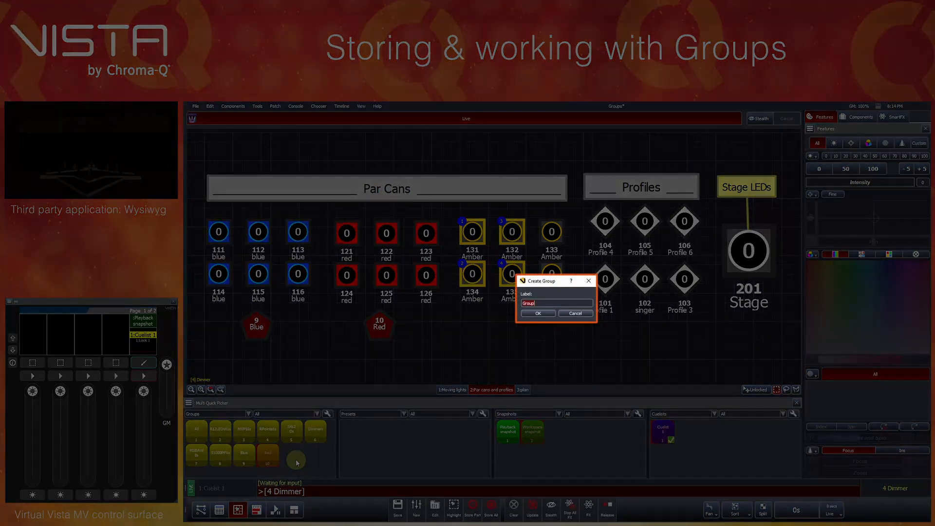
{"action": "type", "text": "Amber"}
{"action": "key", "text": "Return"}
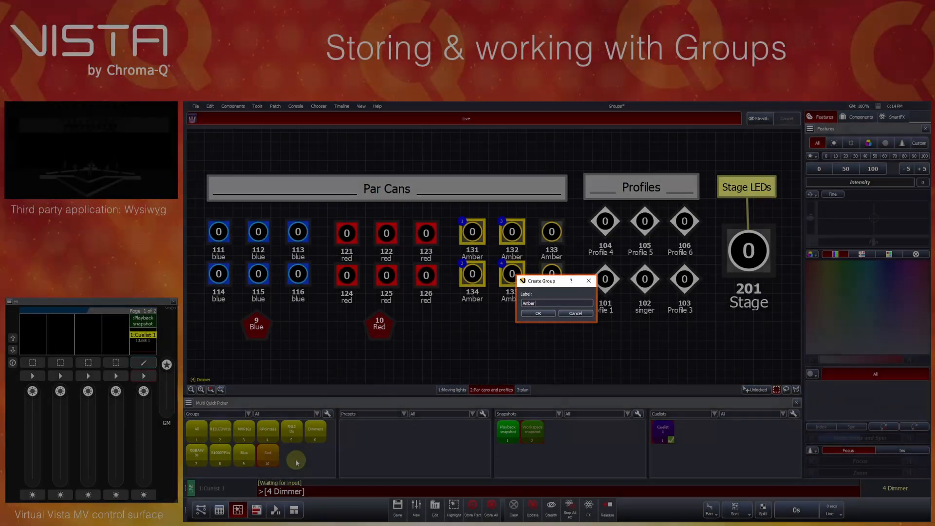
{"action": "left_click", "coordinate": [446, 338]}
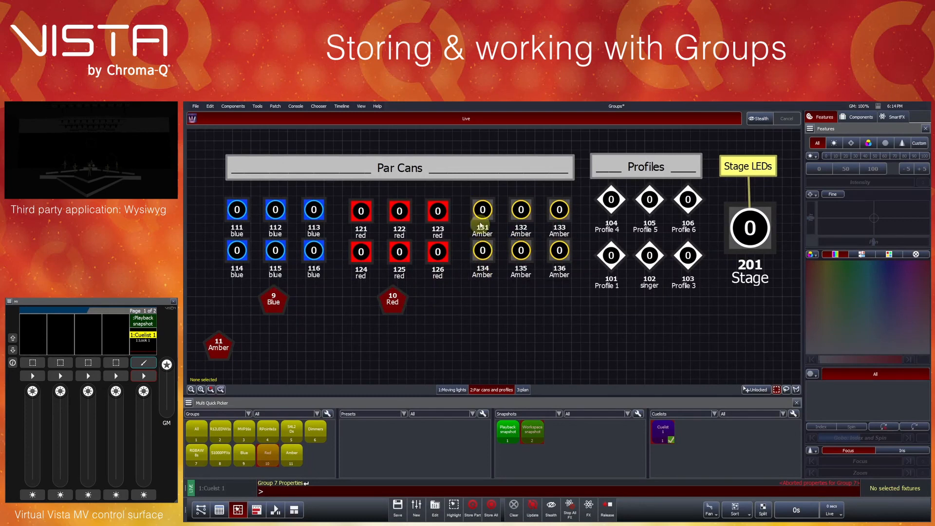
- Update the Amber group with all six amber par cans, 131 to 136
{"action": "left_click_drag", "start_coordinate": [465, 198], "coordinate": [563, 264]}
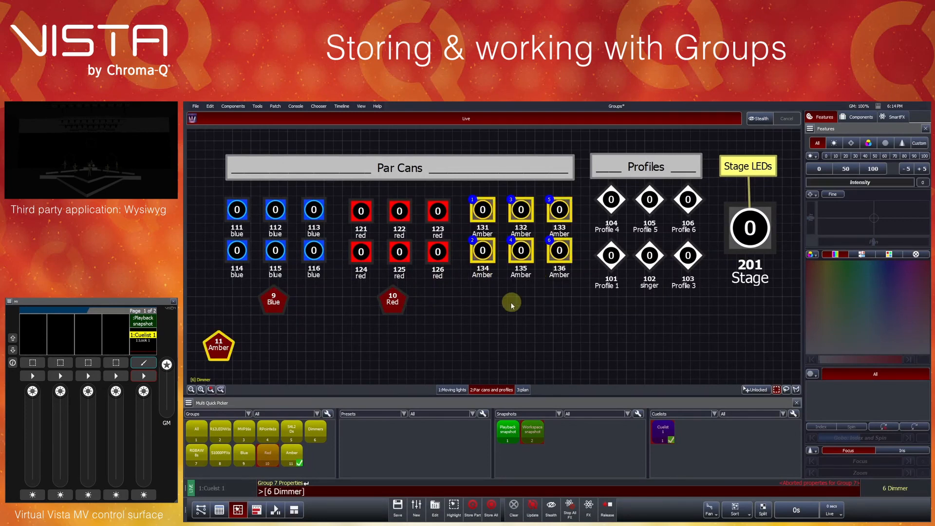
{"action": "key", "text": "shift"}
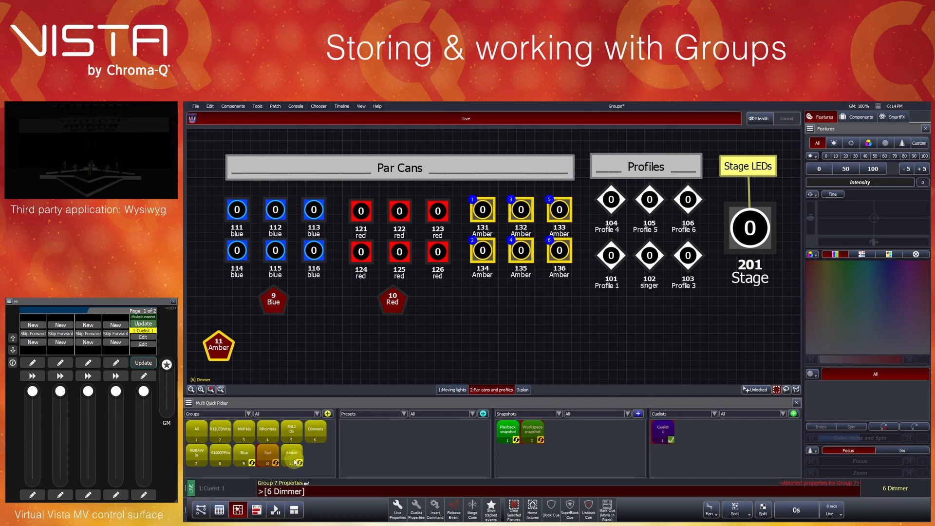
{"action": "left_click", "coordinate": [293, 458], "text": "shift"}
{"action": "left_click", "coordinate": [308, 339]}
{"action": "left_click", "coordinate": [296, 460]}
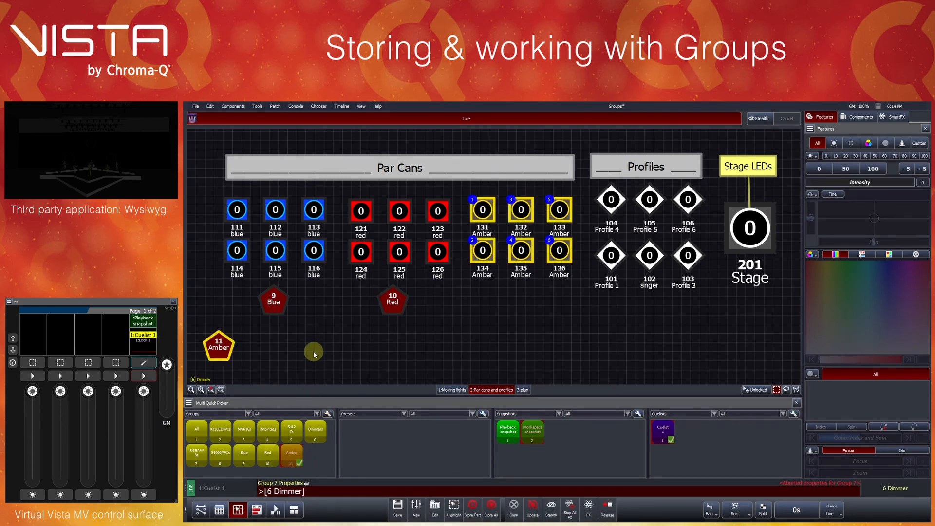
- Clear the selection and place the Amber group's layout icon beneath the amber par cans, level with the Red icon
{"action": "left_click", "coordinate": [313, 351]}
{"action": "left_click_drag", "start_coordinate": [231, 347], "coordinate": [506, 310]}
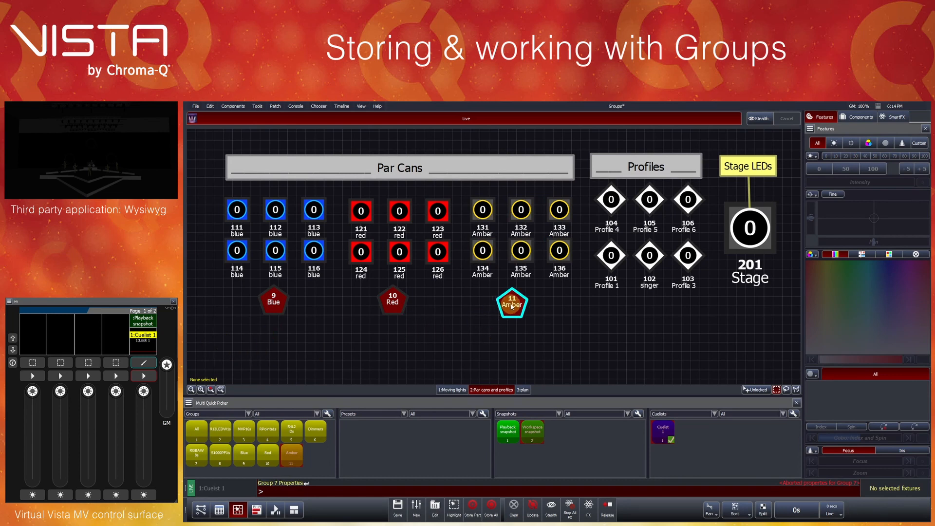
{"action": "left_click", "coordinate": [220, 389]}
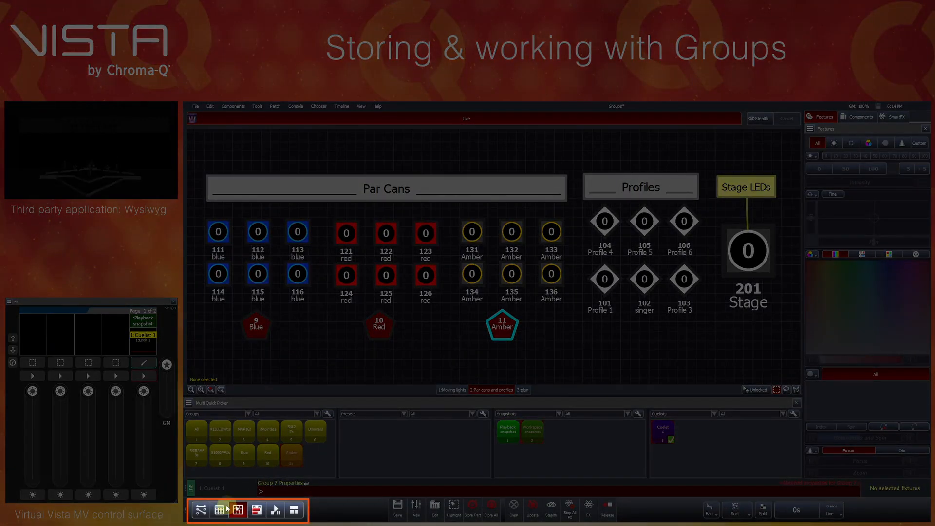
- Assign the Blue, Red and Amber groups to the first three faders of the control surface
{"action": "left_click", "coordinate": [220, 510]}
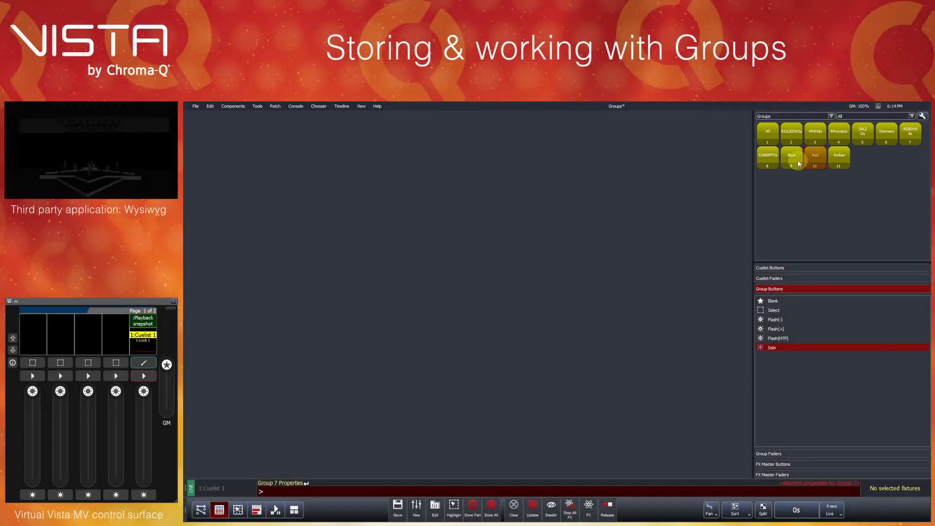
{"action": "left_click_drag", "start_coordinate": [798, 163], "coordinate": [88, 346]}
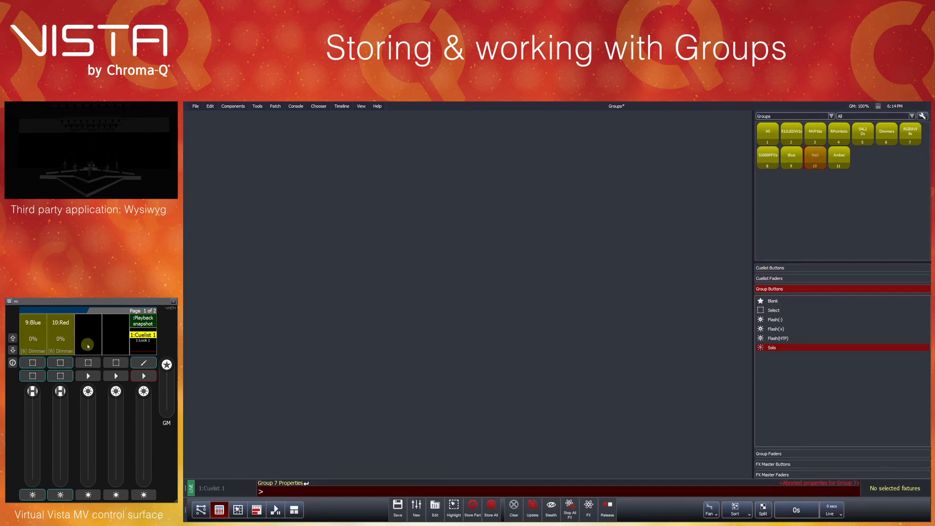
{"action": "left_click_drag", "start_coordinate": [840, 160], "coordinate": [94, 351]}
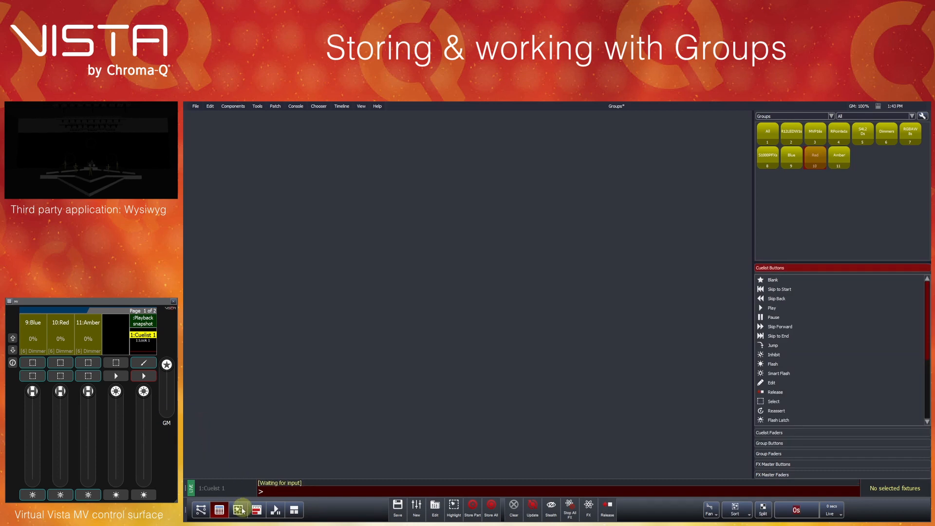
- Store profile 102 as a new group labelled singer on the fourth fader
{"action": "left_click", "coordinate": [240, 510]}
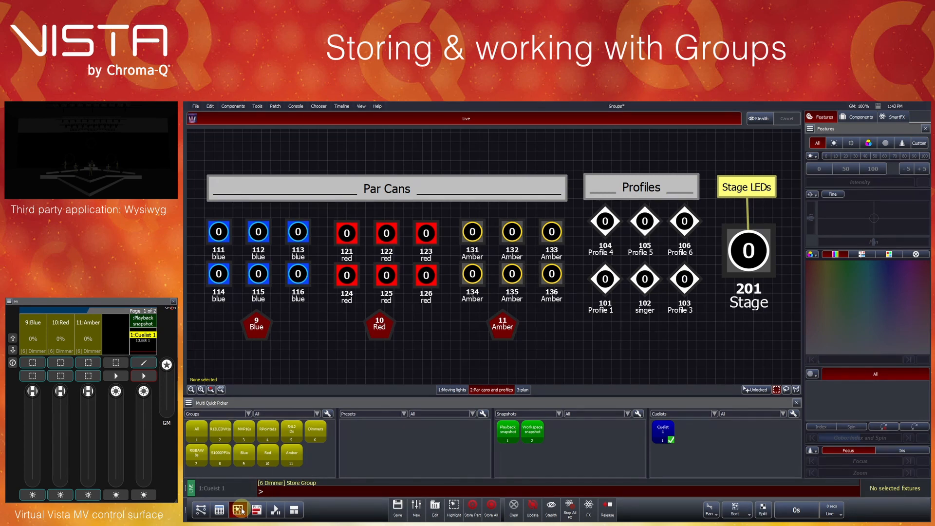
{"action": "left_click", "coordinate": [641, 280]}
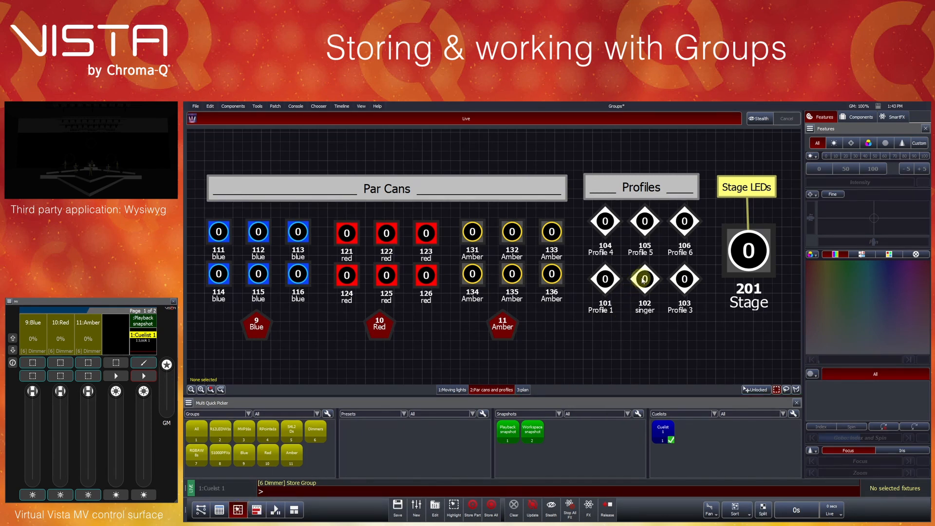
{"action": "left_click", "coordinate": [319, 469]}
{"action": "type", "text": "singer"}
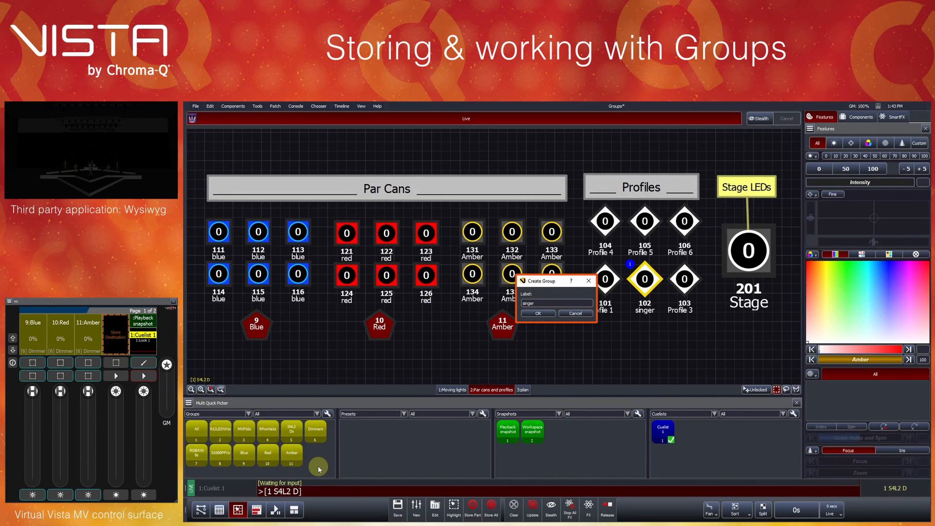
{"action": "key", "text": "Return"}
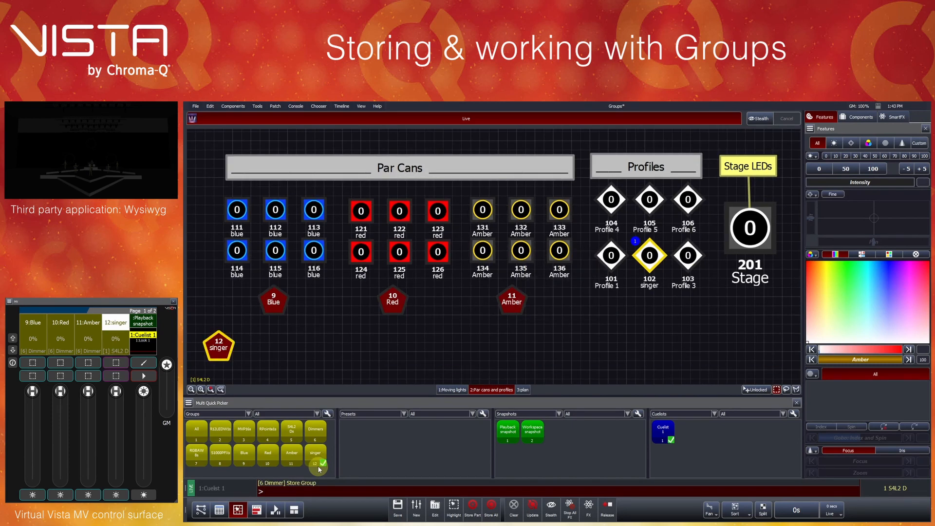
- Set the singer group's fader to the Inhibitive Scale(-) function in the console editor
{"action": "left_click", "coordinate": [224, 510]}
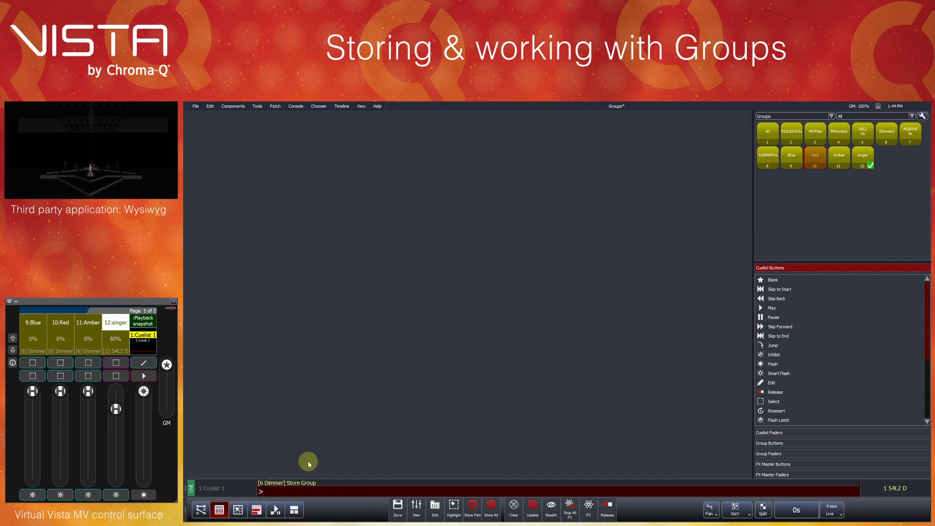
{"action": "left_click", "coordinate": [778, 454]}
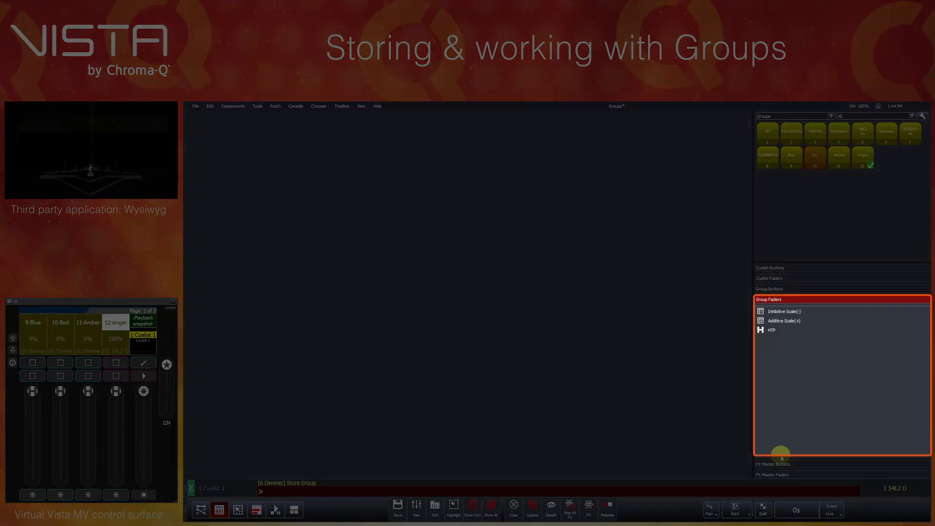
{"action": "left_click", "coordinate": [789, 313]}
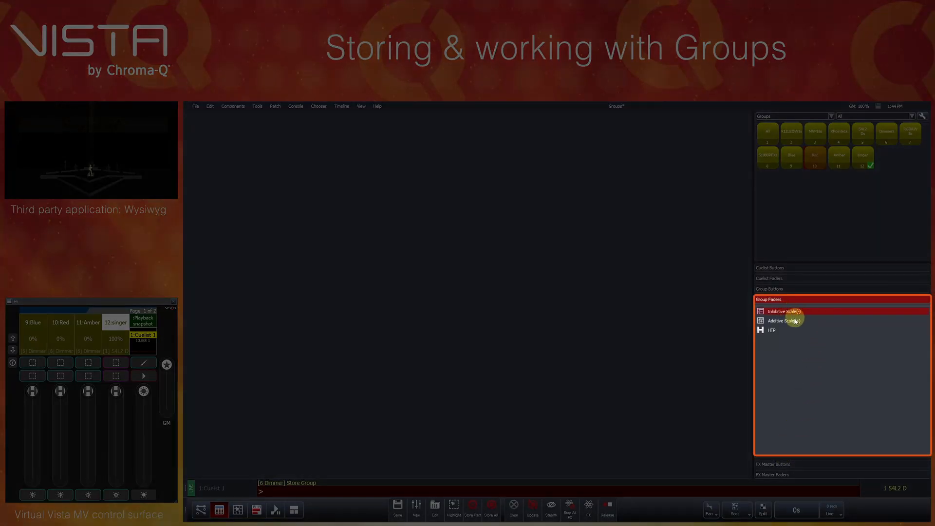
{"action": "left_click", "coordinate": [793, 320]}
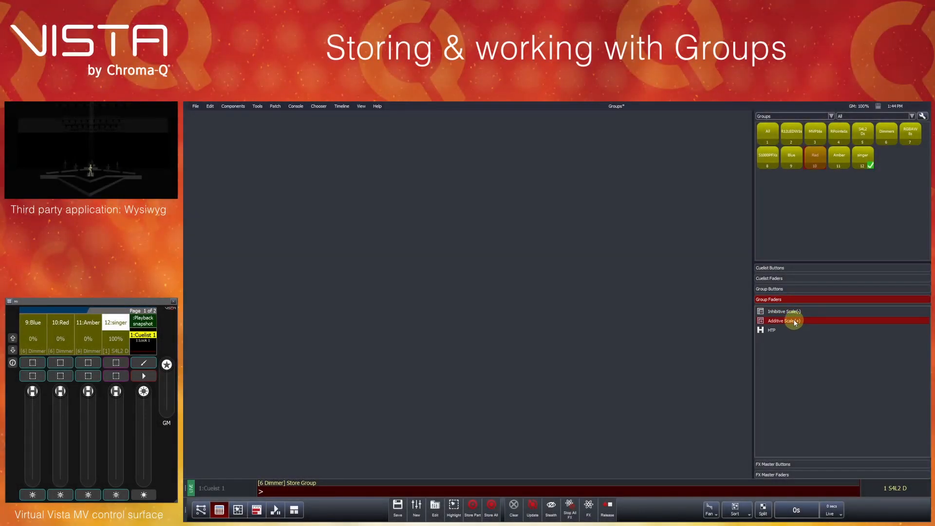
{"action": "left_click_drag", "start_coordinate": [791, 311], "coordinate": [115, 391]}
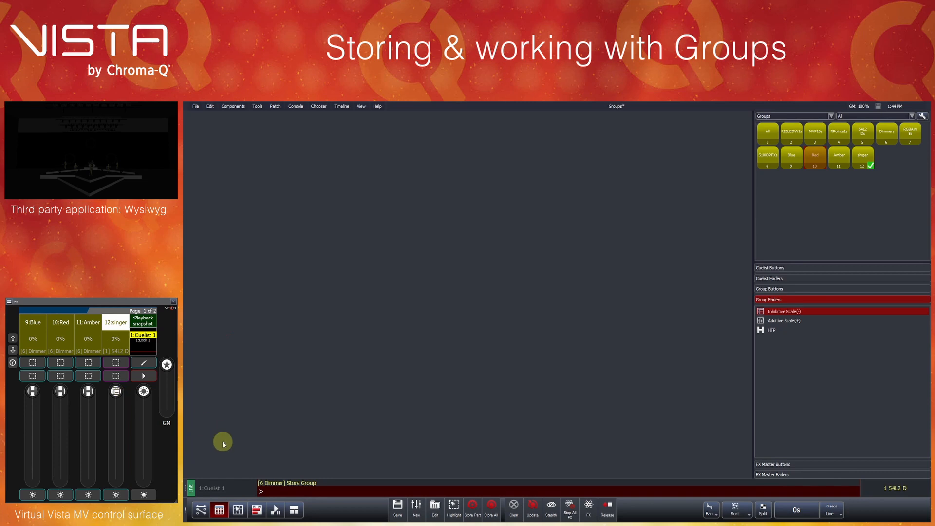
- Play Cuelist 1 and view the fixture intensities in the layout
{"action": "left_click", "coordinate": [144, 375]}
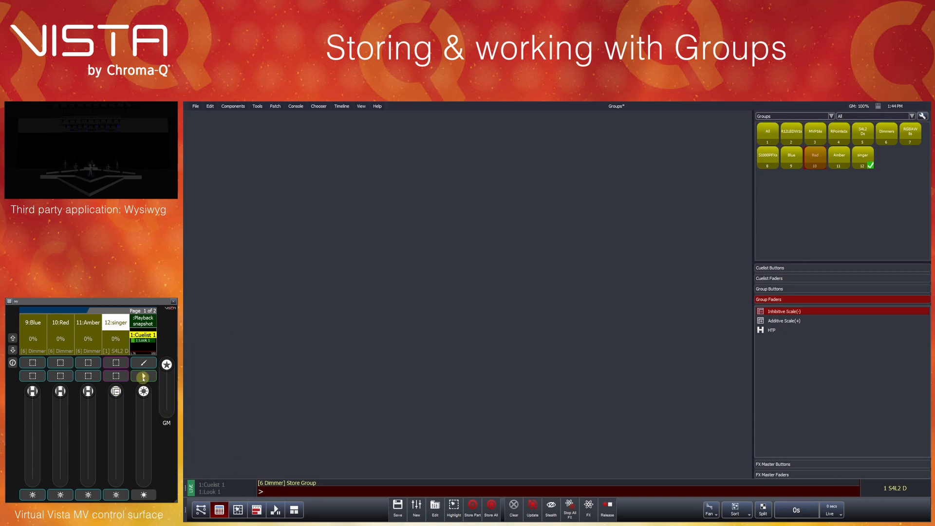
{"action": "left_click", "coordinate": [238, 509]}
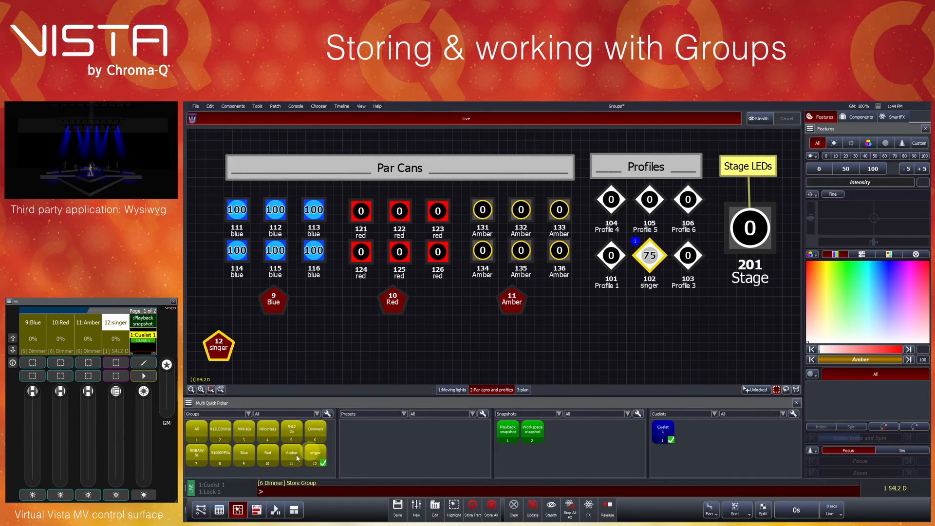
- Change the singer group's fader function to Additive Scale(+) and return to the fixture layout
{"action": "left_click", "coordinate": [220, 509]}
{"action": "left_click_drag", "start_coordinate": [799, 322], "coordinate": [115, 409]}
{"action": "left_click", "coordinate": [241, 509]}
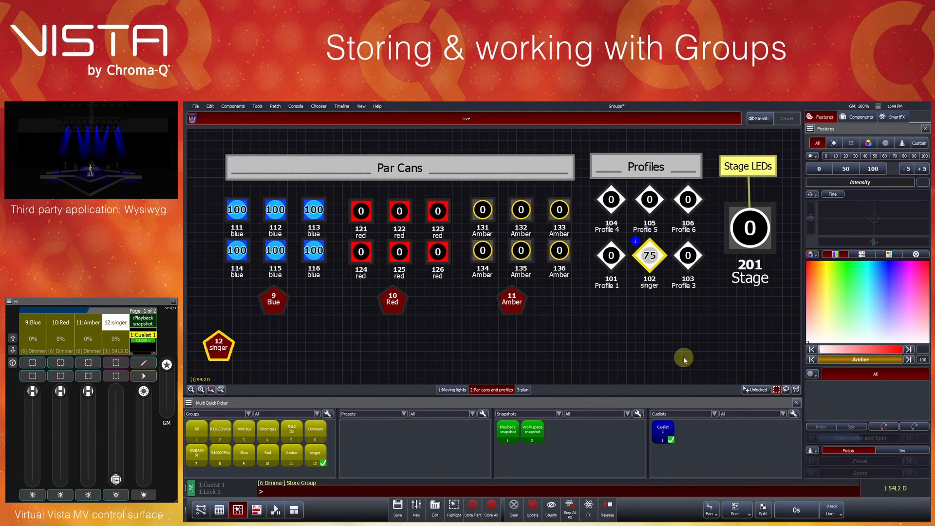
- Assign the Flash(-) function to the button below the singer group's fader
{"action": "left_click", "coordinate": [219, 509]}
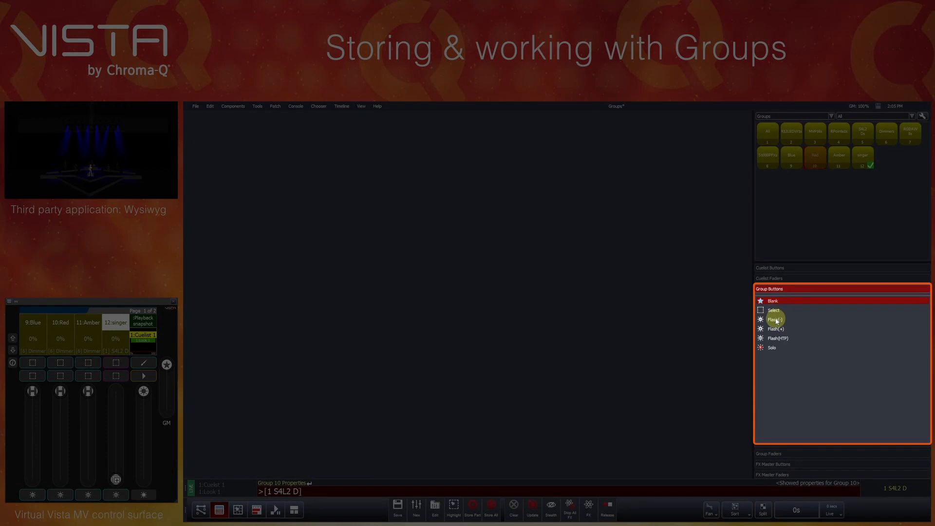
{"action": "left_click", "coordinate": [776, 320]}
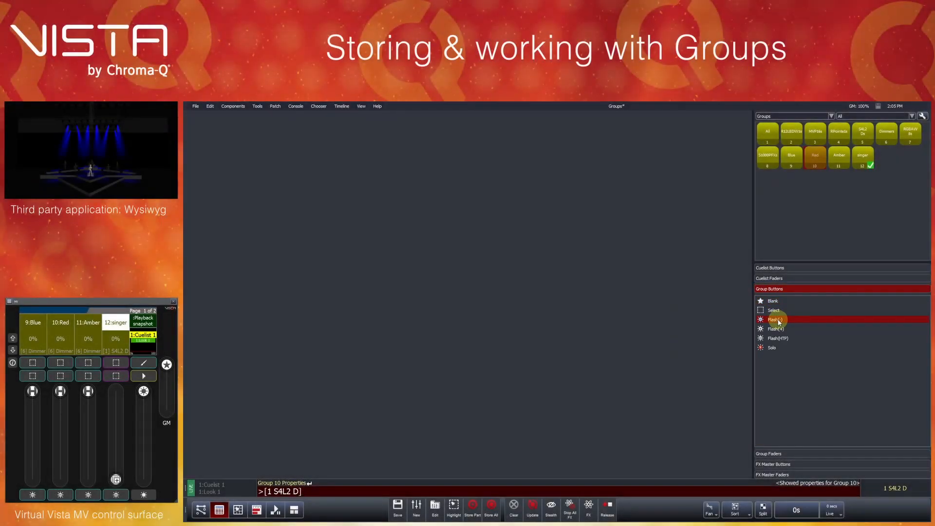
{"action": "left_click_drag", "start_coordinate": [776, 320], "coordinate": [116, 494]}
- Raise the Red group's fader to 100% and review the submaster options in its group properties
{"action": "left_click_drag", "start_coordinate": [60, 393], "coordinate": [70, 375]}
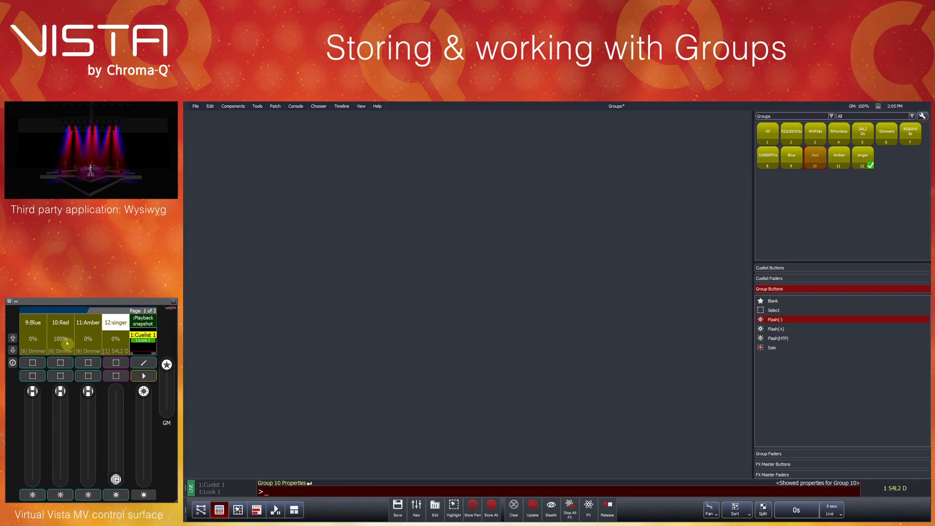
{"action": "right_click", "coordinate": [61, 343]}
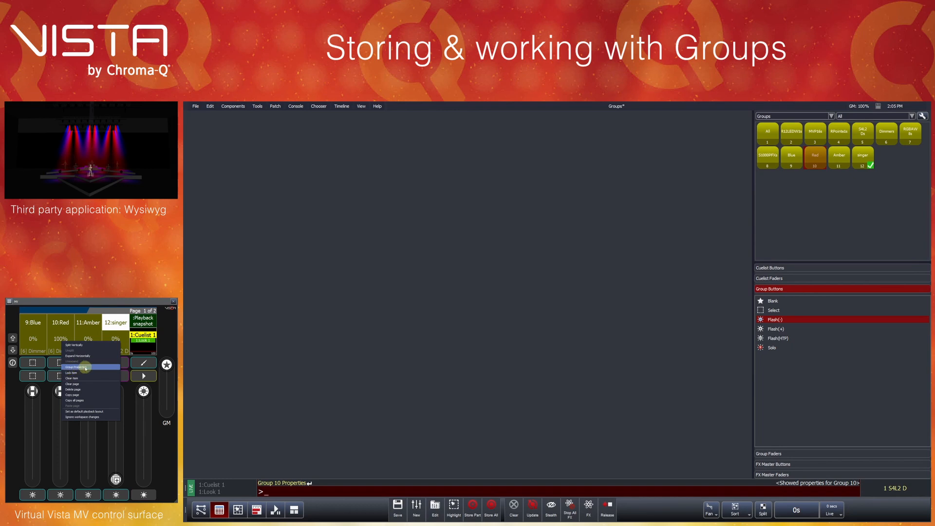
{"action": "left_click", "coordinate": [69, 367]}
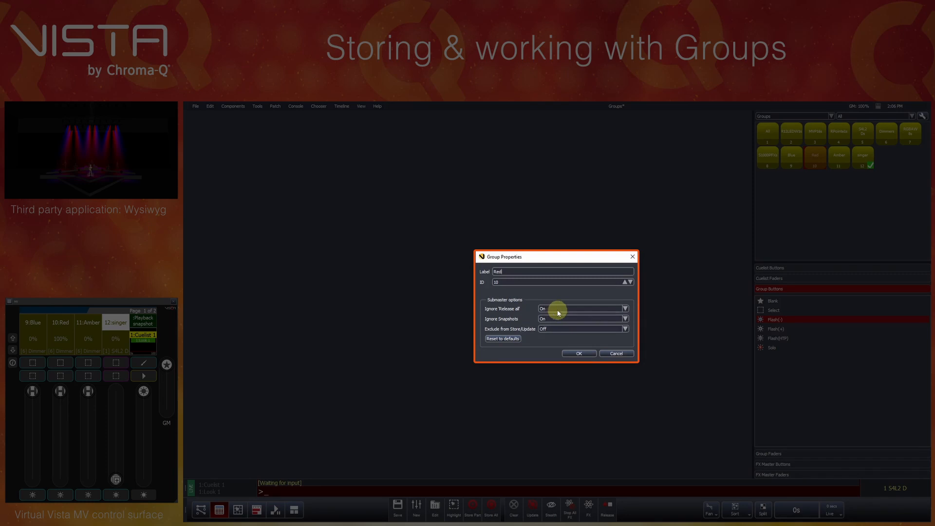
{"action": "left_click", "coordinate": [578, 355]}
- Release all playback and play Cuelist 1 again
{"action": "left_click", "coordinate": [607, 509]}
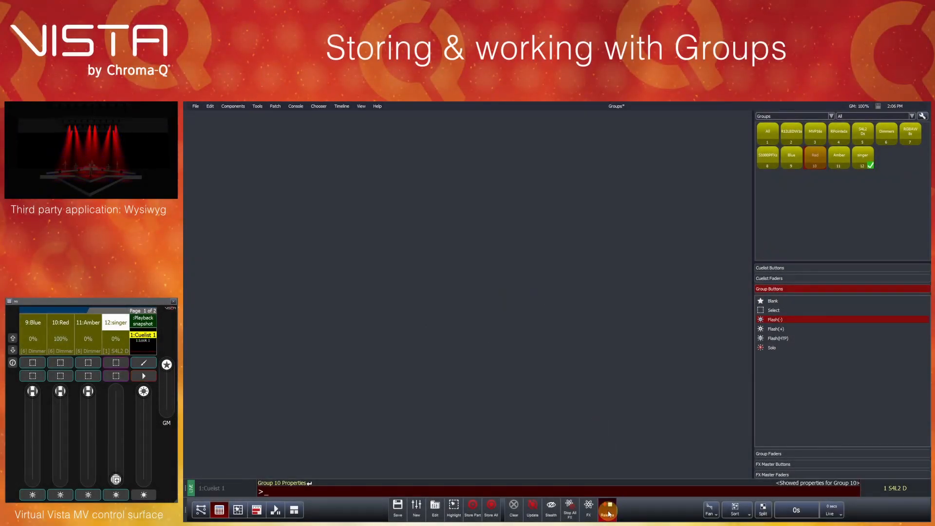
{"action": "left_click", "coordinate": [151, 378]}
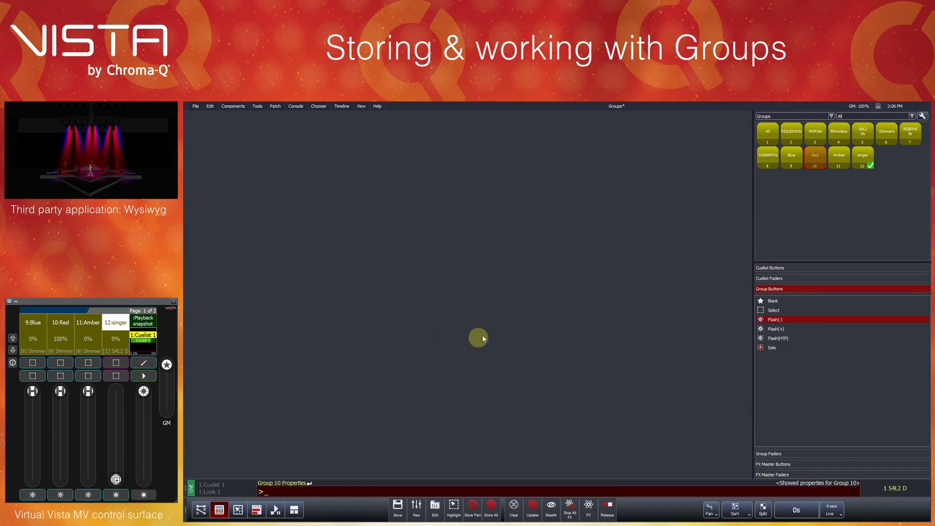
- Set Ignore 'Release all' to Off in the Red group's properties
{"action": "key", "text": "Up"}
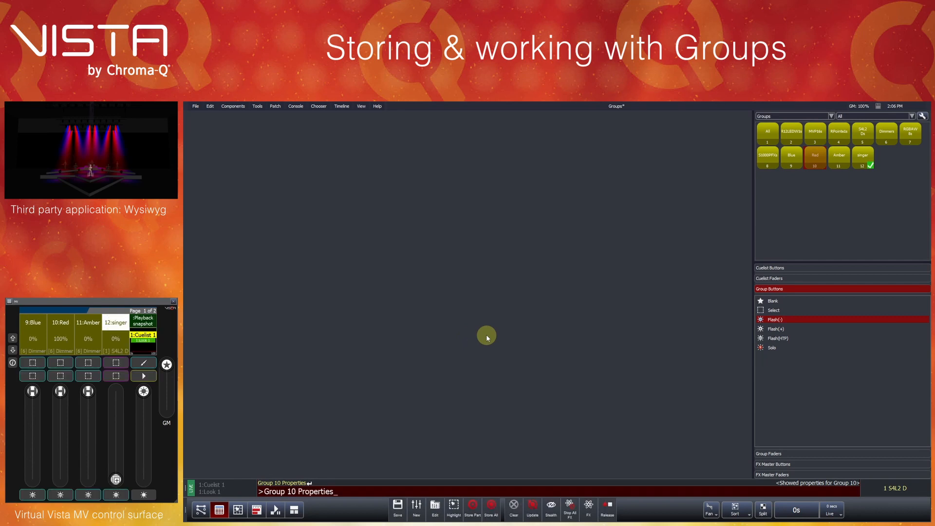
{"action": "key", "text": "Return"}
{"action": "left_click", "coordinate": [625, 308]}
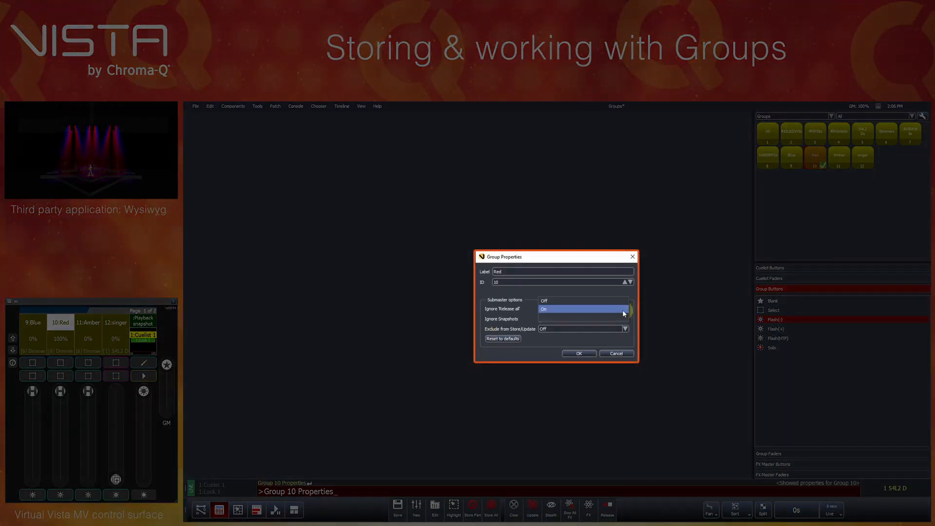
{"action": "left_click", "coordinate": [614, 309]}
{"action": "left_click", "coordinate": [579, 353]}
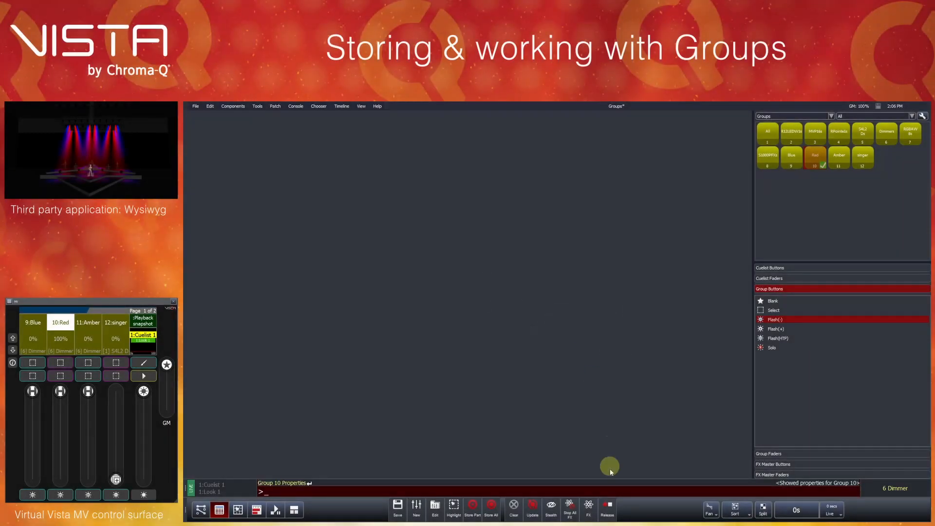
- Release all playback, then bring the Red group's fader back to 100% and replay Cuelist 1
{"action": "left_click", "coordinate": [608, 507]}
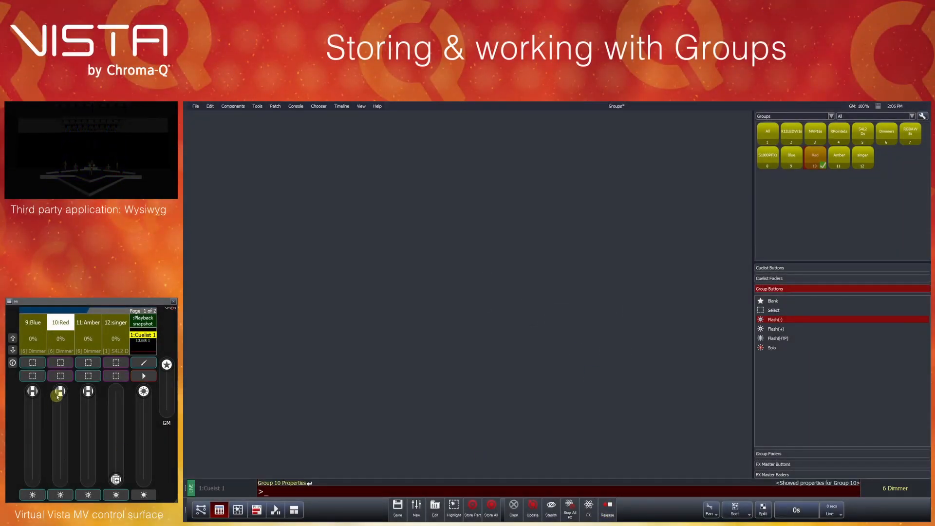
{"action": "mouse_move", "coordinate": [57, 397]}
{"action": "left_mouse_down"}
{"action": "mouse_move", "coordinate": [57, 479]}
{"action": "mouse_move", "coordinate": [59, 389]}
{"action": "left_mouse_up"}
{"action": "left_click", "coordinate": [144, 375]}
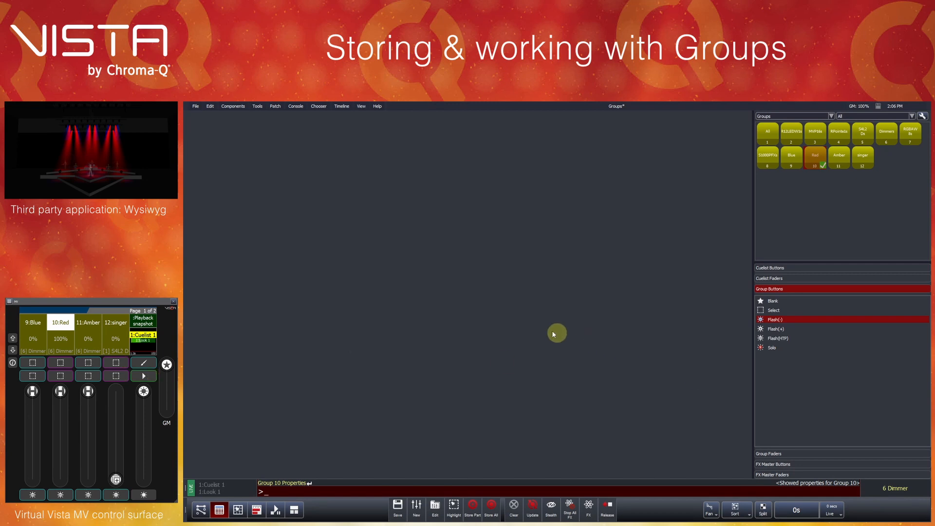
- Review the Ignore Snapshots choices in the Red group's properties, keep On selected and accept the dialog
{"action": "key", "text": "alt+Return"}
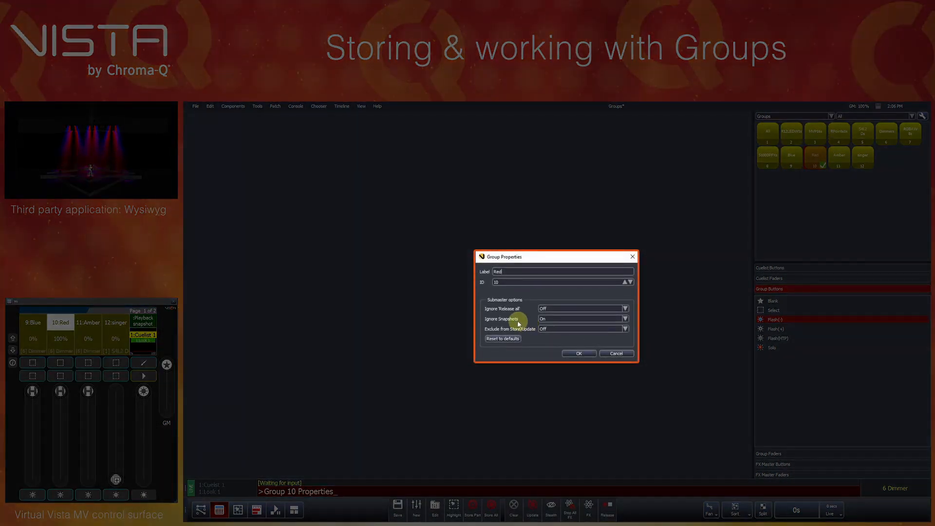
{"action": "left_click", "coordinate": [550, 318]}
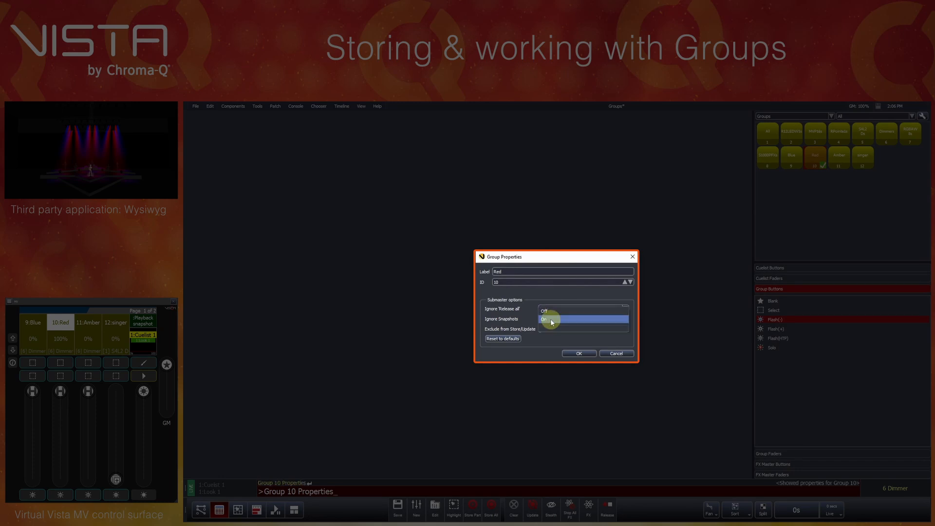
{"action": "left_click", "coordinate": [550, 319]}
{"action": "left_click", "coordinate": [580, 353]}
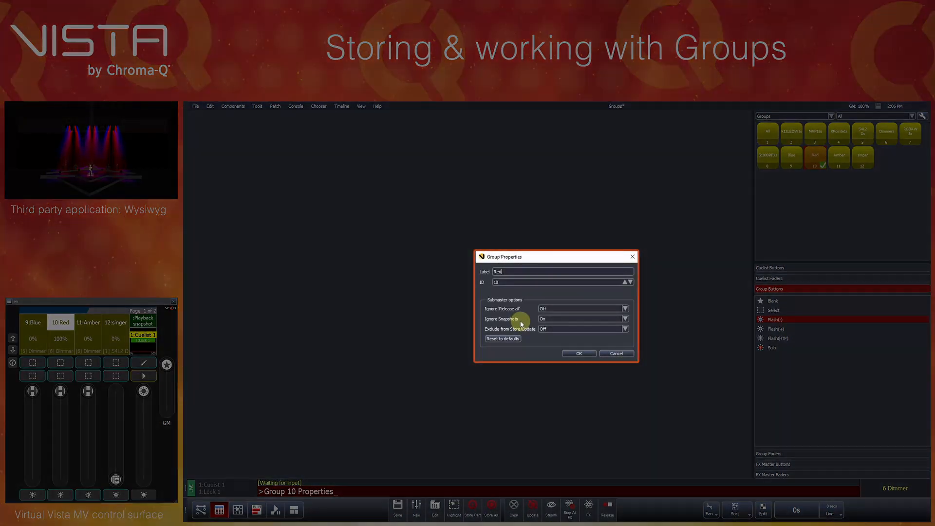
- Set Ignore Snapshots to Off in the Red group's properties and accept the dialog
{"action": "left_click", "coordinate": [625, 318]}
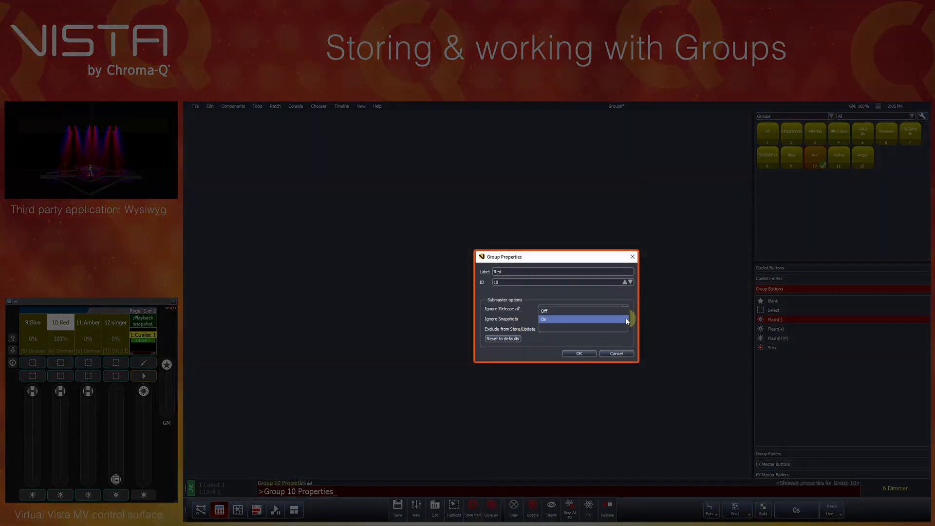
{"action": "left_click", "coordinate": [612, 312]}
{"action": "left_click", "coordinate": [579, 353]}
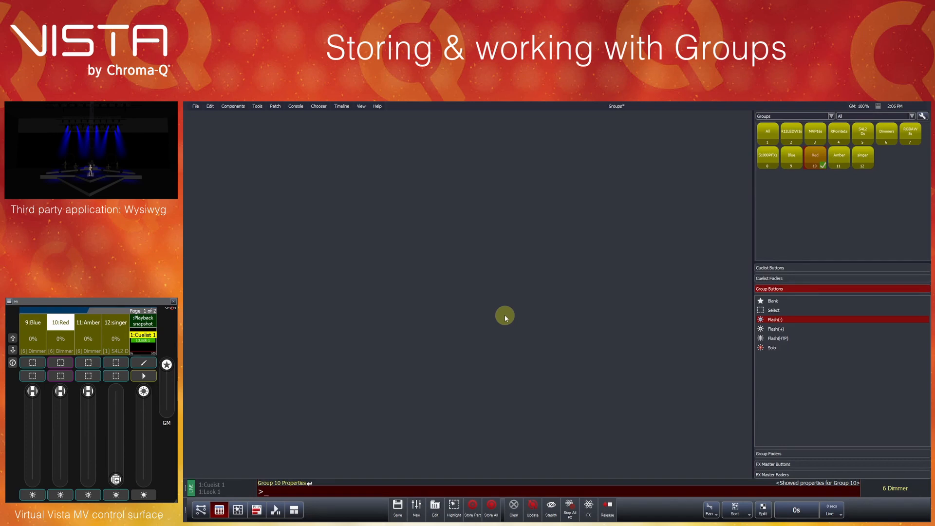
- Reopen the Red group's properties, set Exclude from Store/Update to On and accept the dialog
{"action": "key", "text": "Up"}
{"action": "key", "text": "Return"}
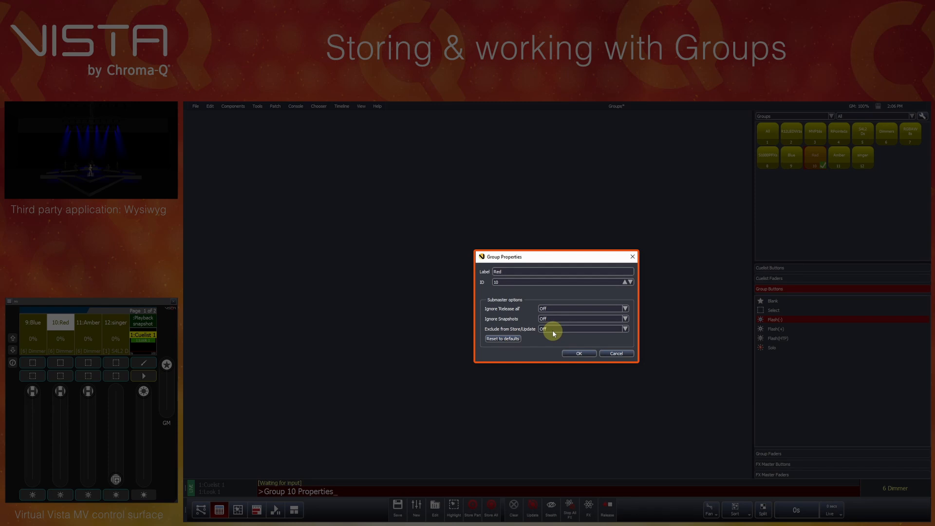
{"action": "left_click", "coordinate": [608, 327]}
{"action": "left_click", "coordinate": [591, 334]}
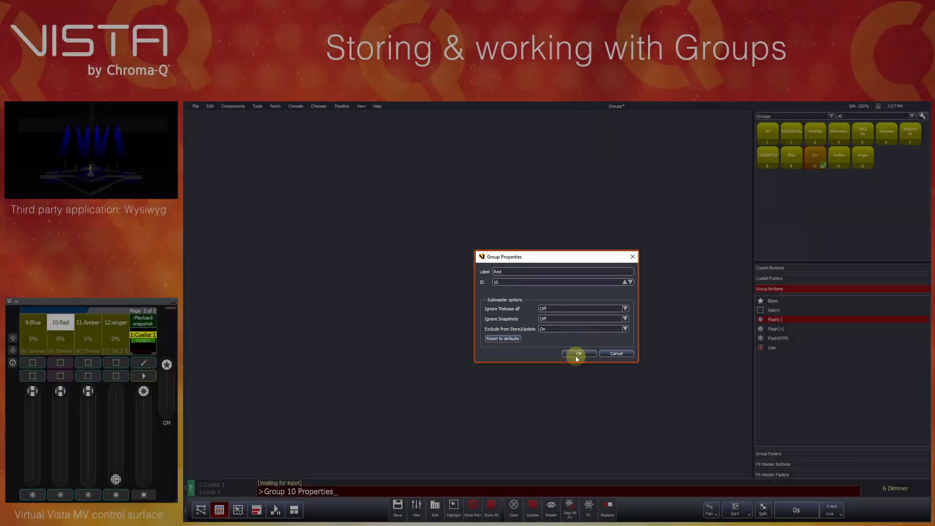
{"action": "left_click", "coordinate": [575, 354]}
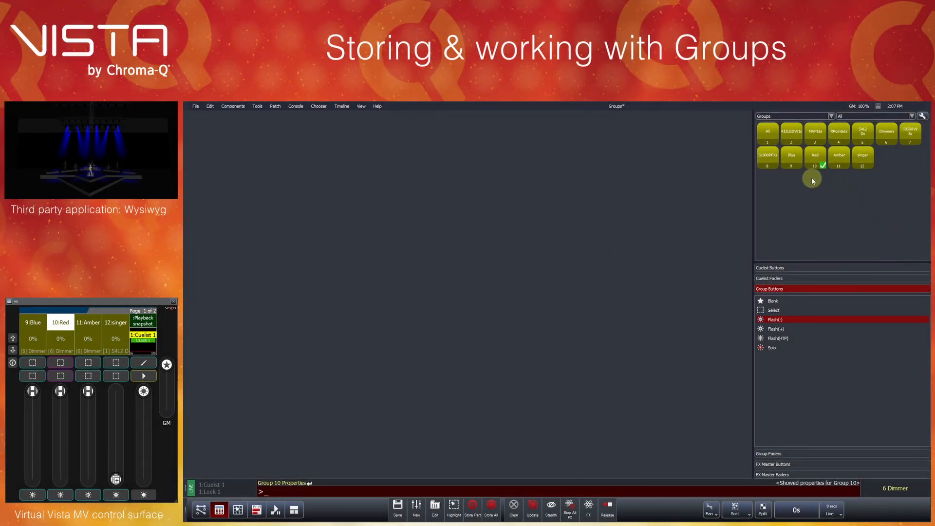
- Open the shared properties of the Red, Amber and singer groups together and view the Ignore 'Release all' choices
{"action": "right_click", "coordinate": [864, 161]}
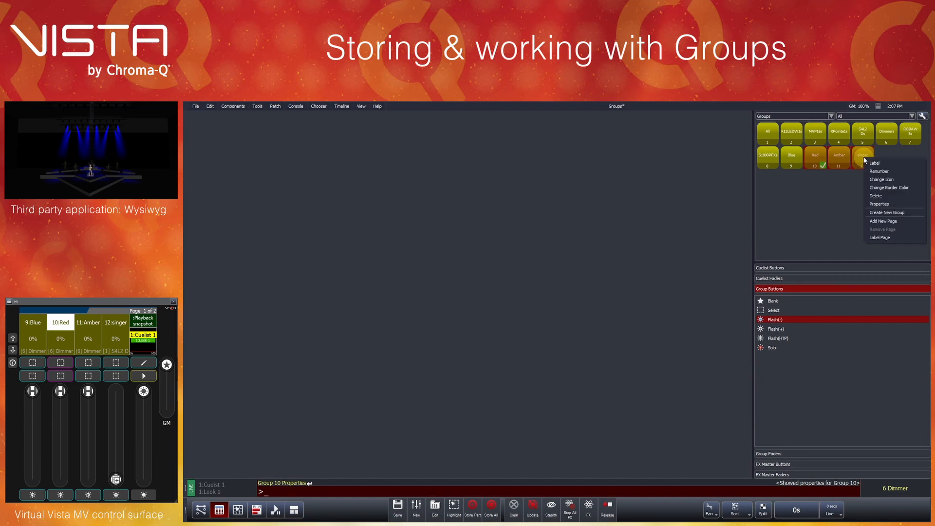
{"action": "left_click", "coordinate": [879, 203]}
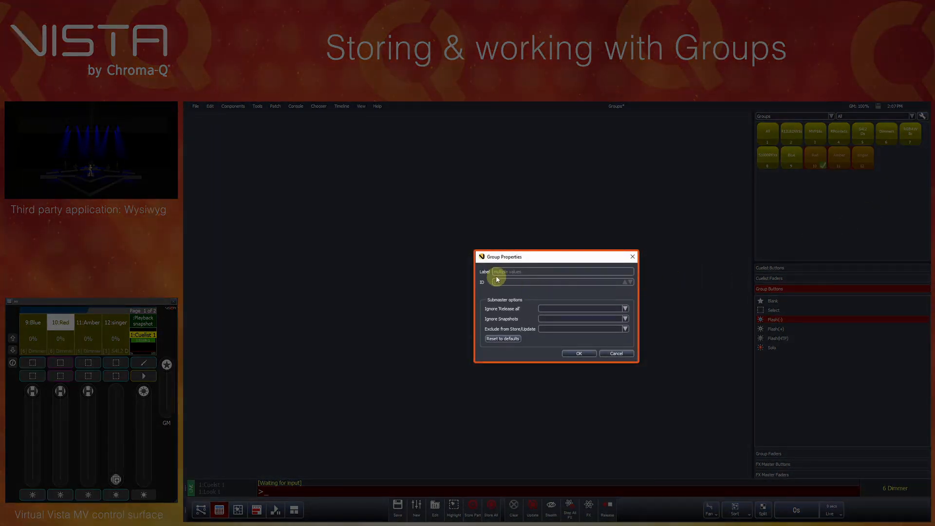
{"action": "left_click", "coordinate": [574, 308]}
{"action": "left_click", "coordinate": [572, 308]}
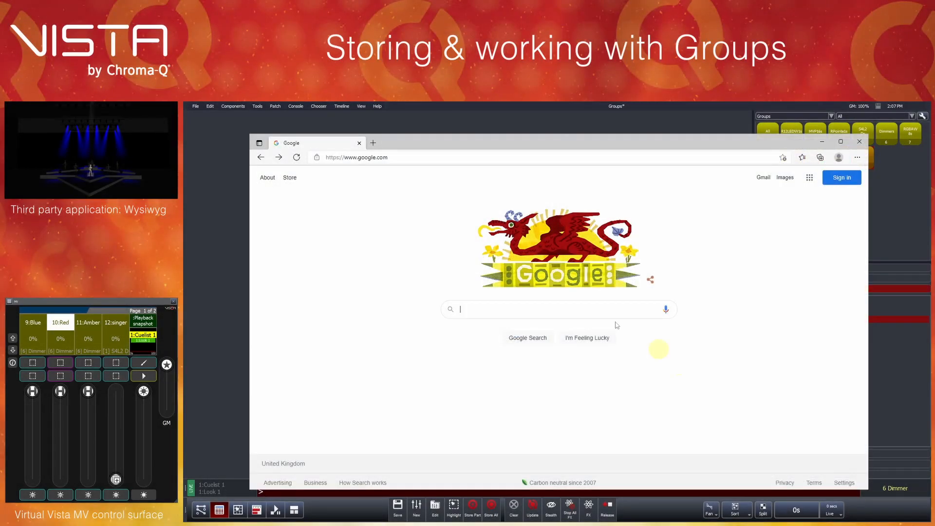
- Switch to the web browser and go to the Vista by Chroma-Q website at vistabychromaq.com
{"action": "left_click", "coordinate": [414, 157]}
{"action": "type", "text": "vistabychromaq"}
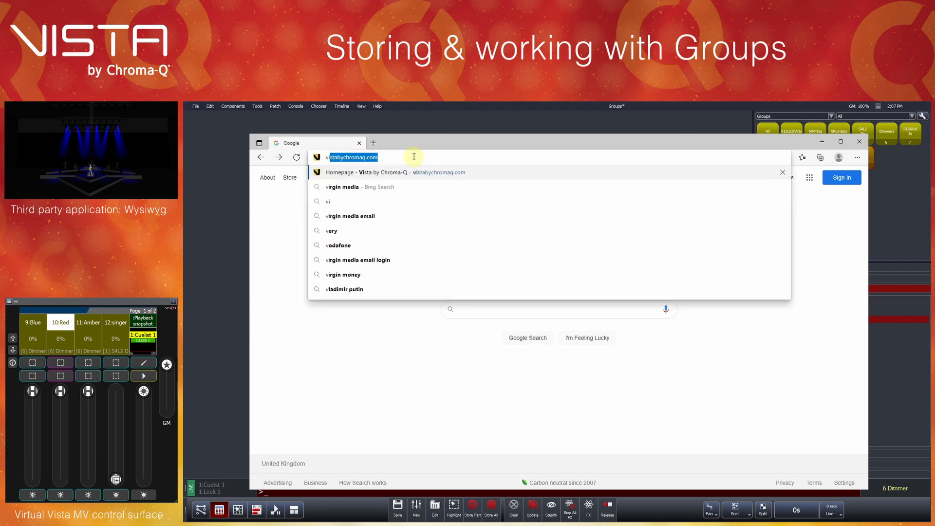
{"action": "key", "text": "Right"}
{"action": "key", "text": "Return"}
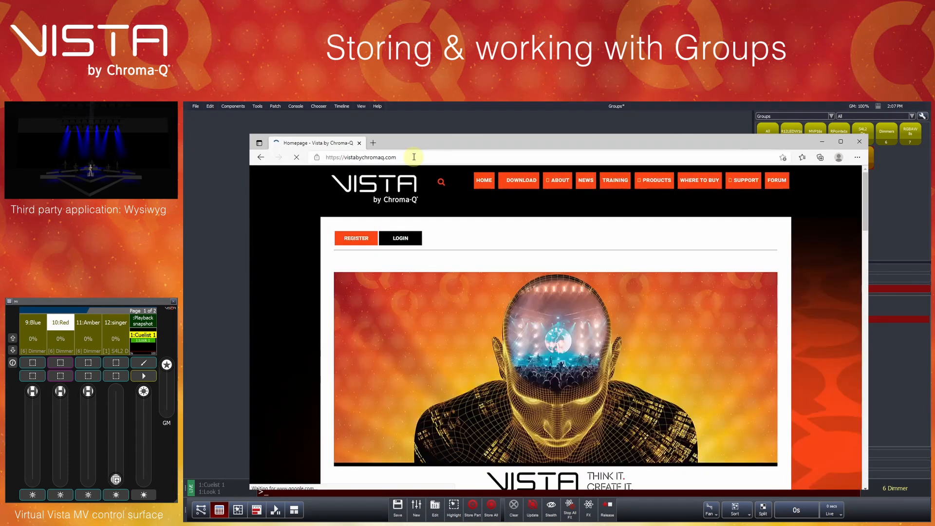